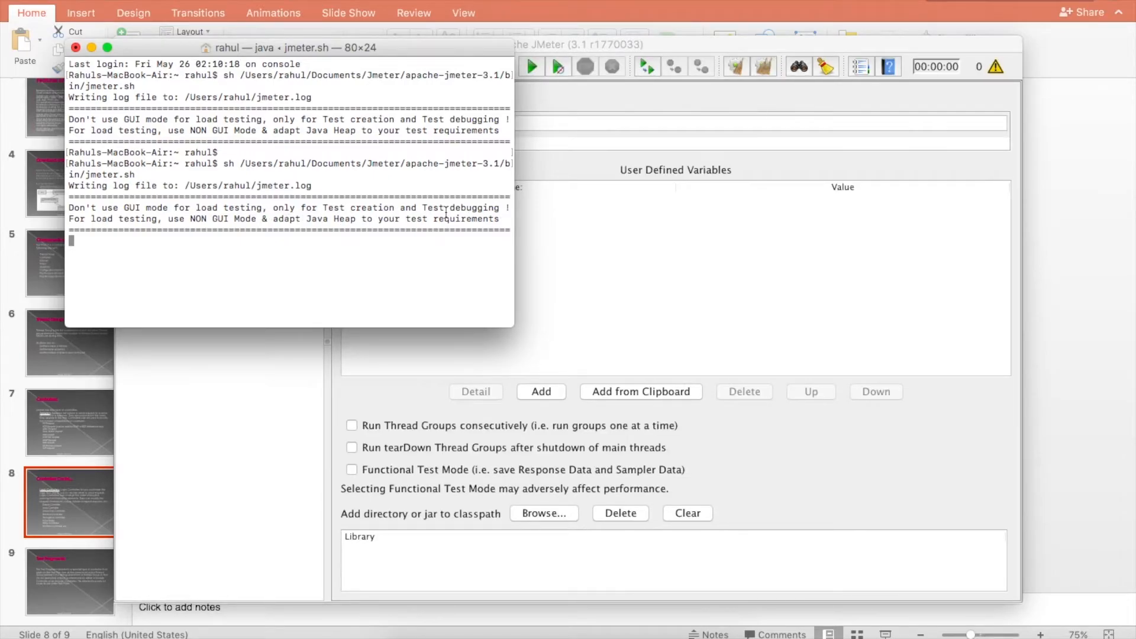
# Step: Bring the JMeter window to the front and maximize it to full screen
pyautogui.click(540, 101)
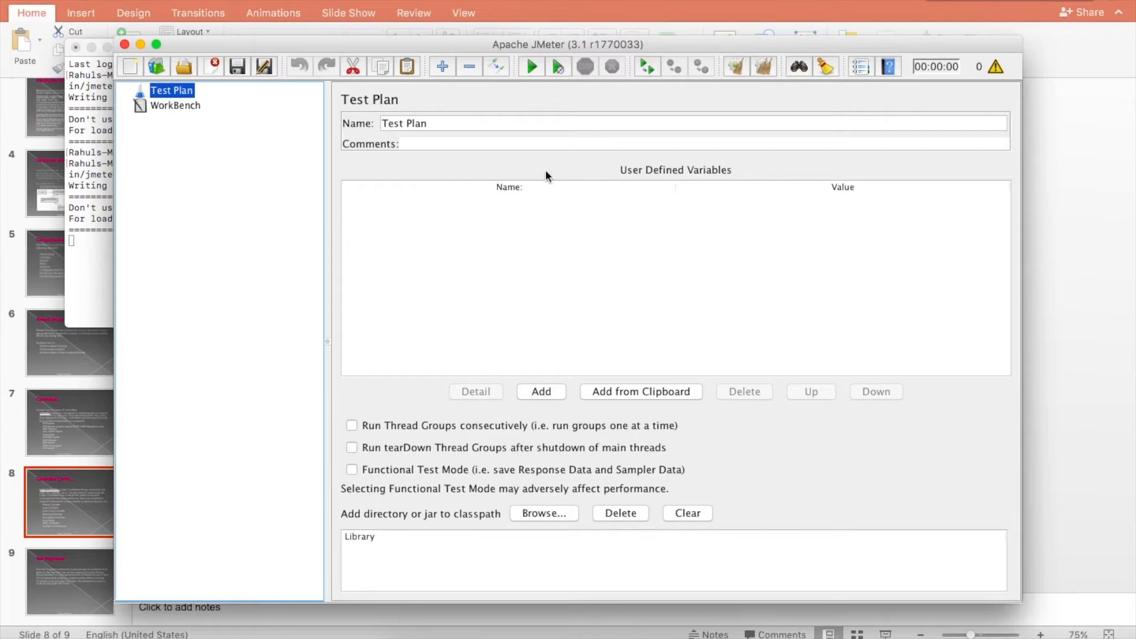
pyautogui.click(102, 278)
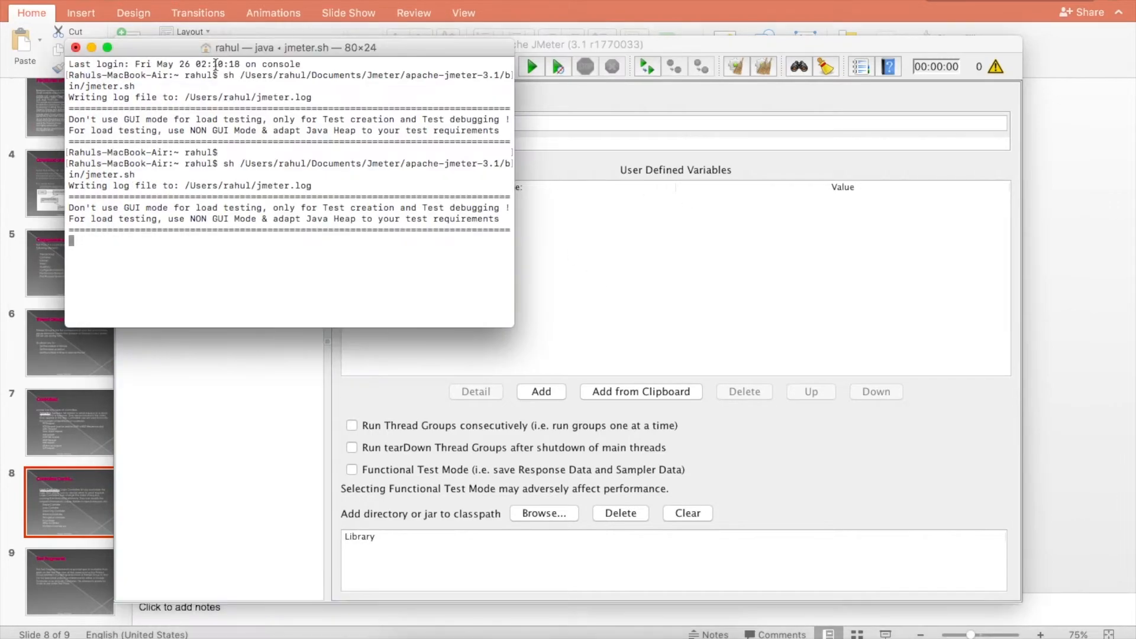
pyautogui.click(611, 248)
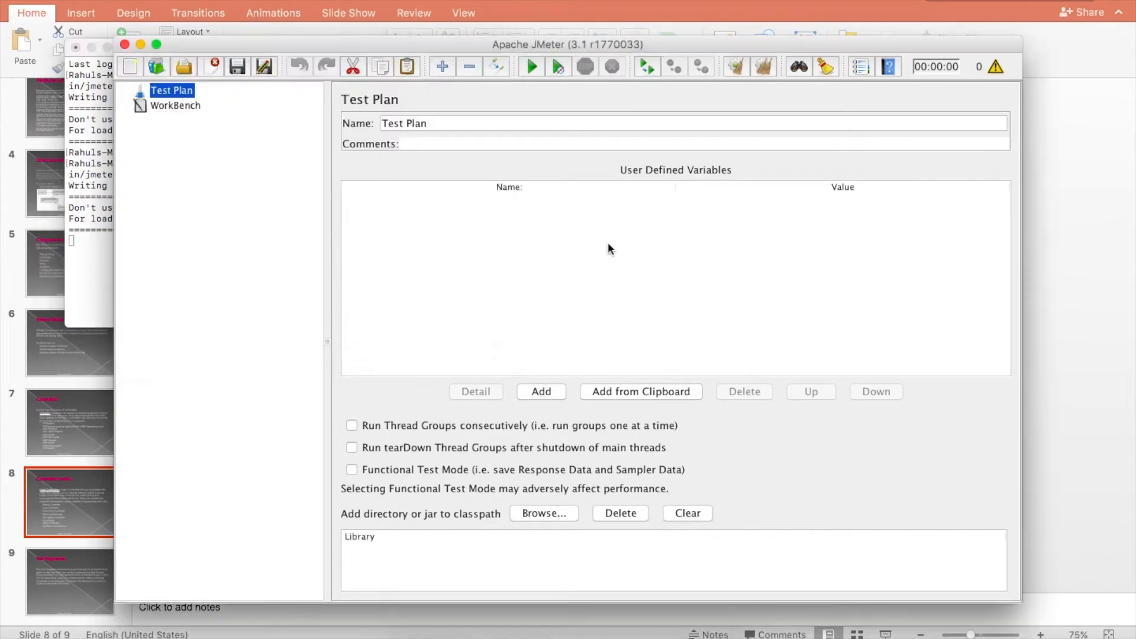
pyautogui.click(156, 44)
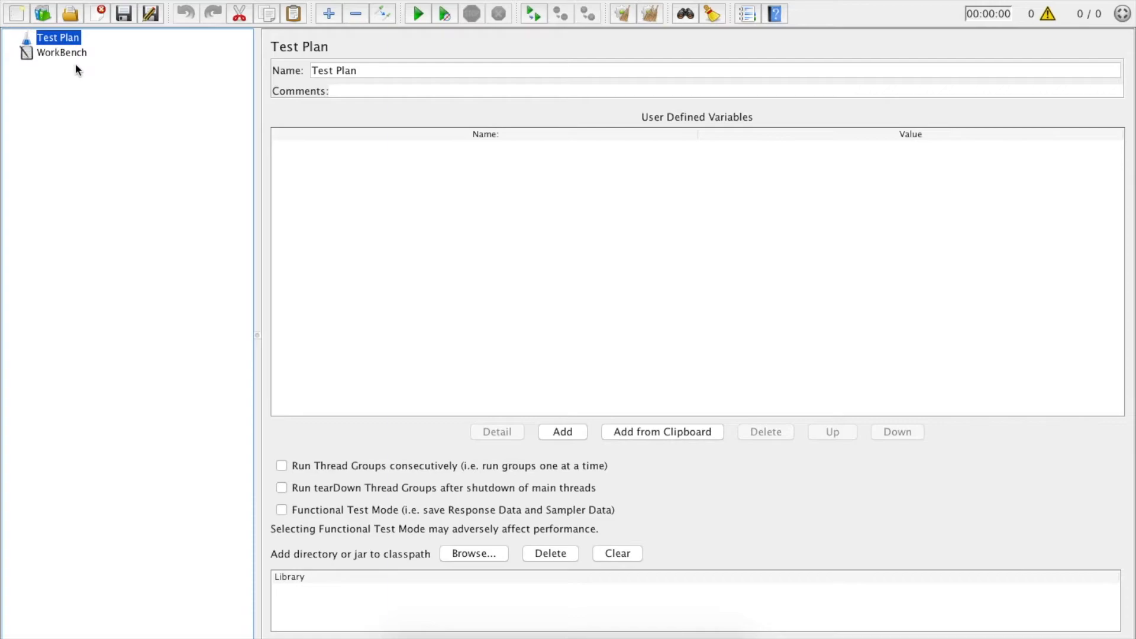
# Step: Add a Thread Group to the Test Plan
pyautogui.click(53, 52)
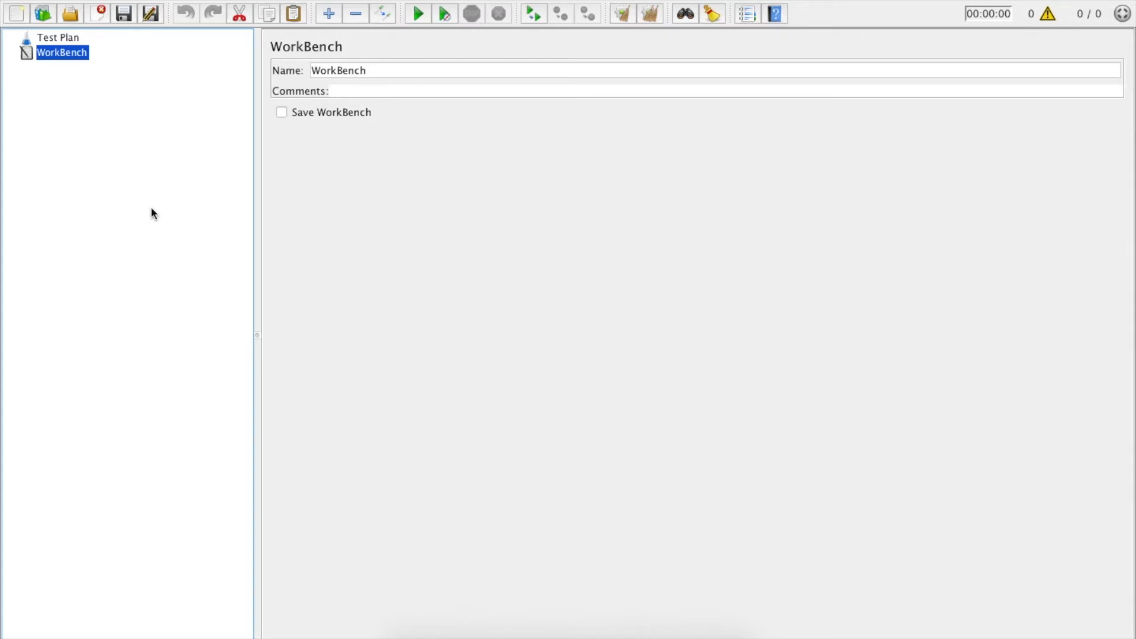
pyautogui.click(63, 38)
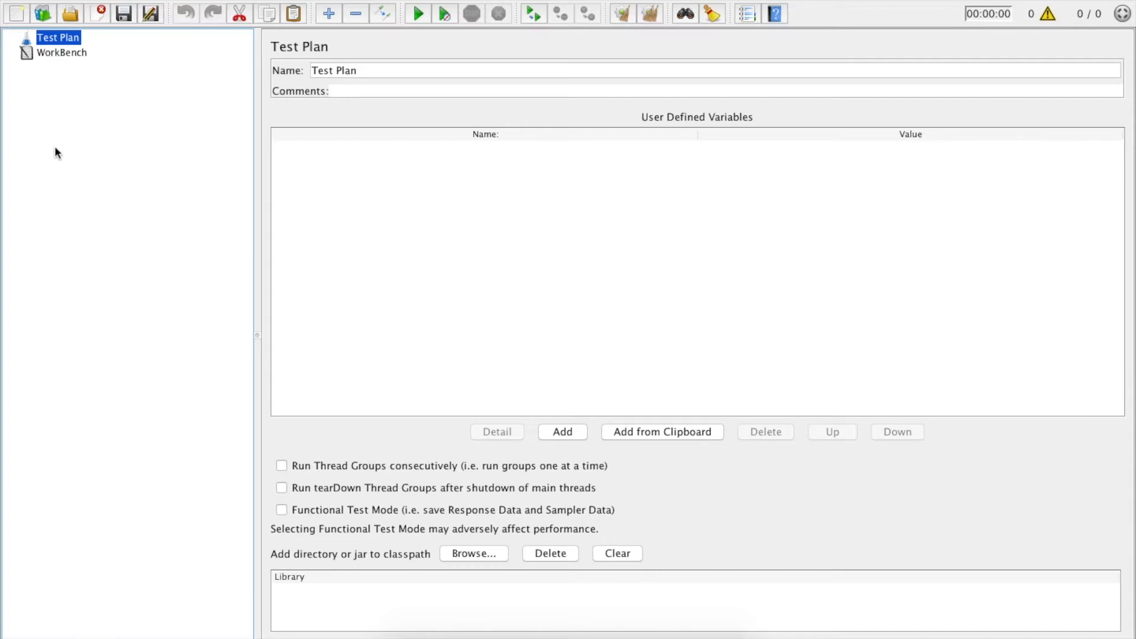
pyautogui.rightClick(60, 40)
pyautogui.moveTo(134, 48)
pyautogui.moveTo(325, 52)
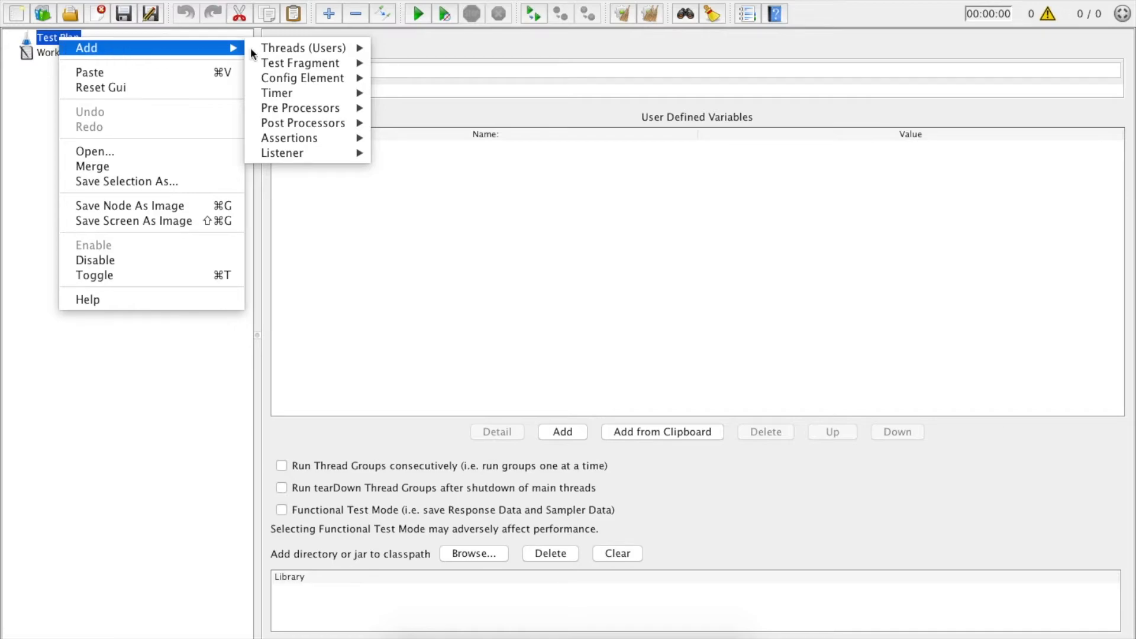
pyautogui.click(448, 50)
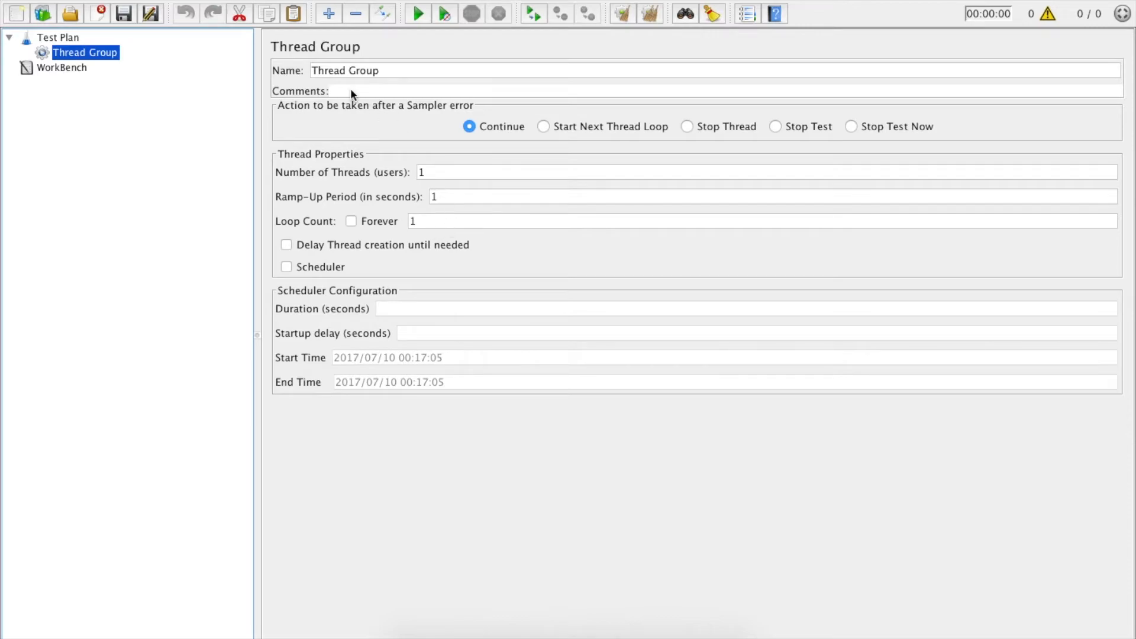
# Step: Rename the thread group to Users
pyautogui.doubleClick(381, 71)
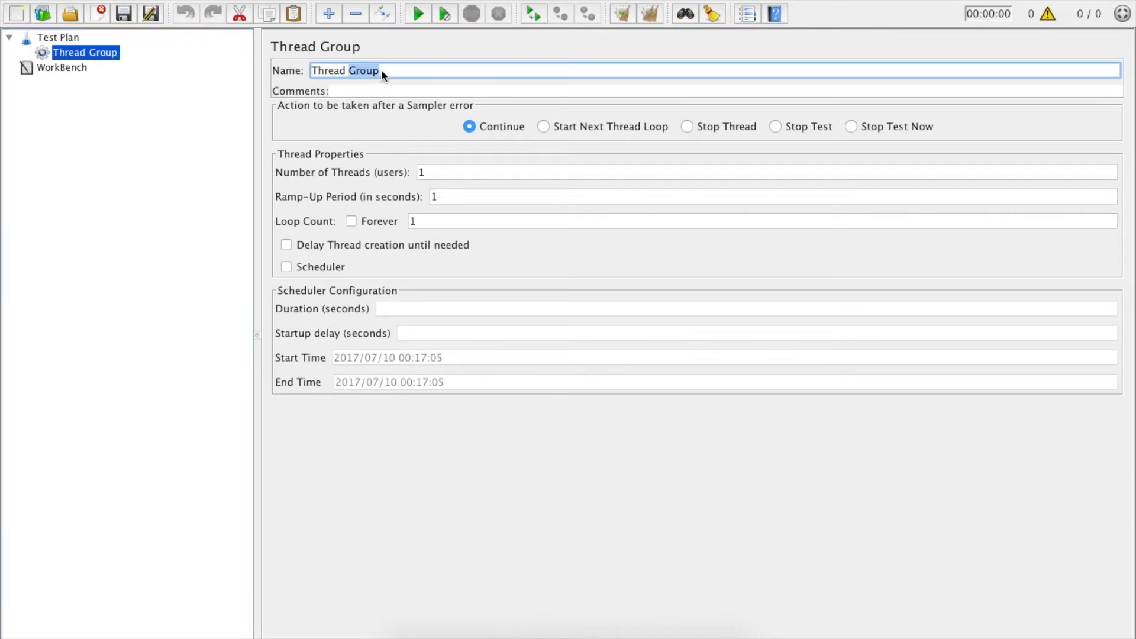
pyautogui.tripleClick(381, 70)
pyautogui.press('BackSpace')
pyautogui.write('Users')
pyautogui.click(435, 176)
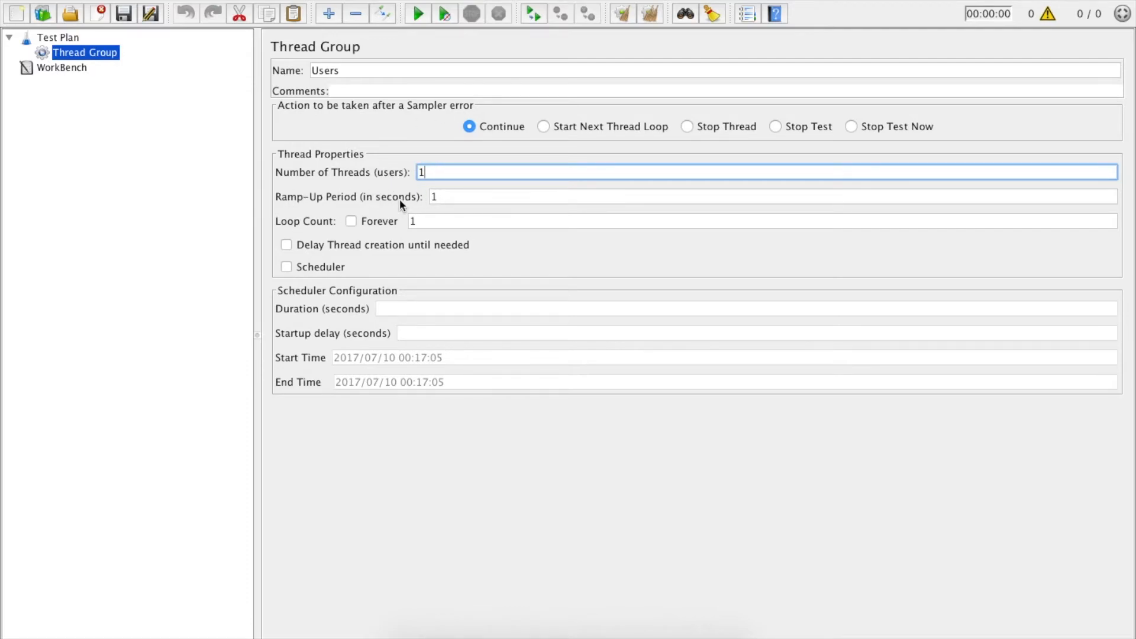
pyautogui.click(449, 193)
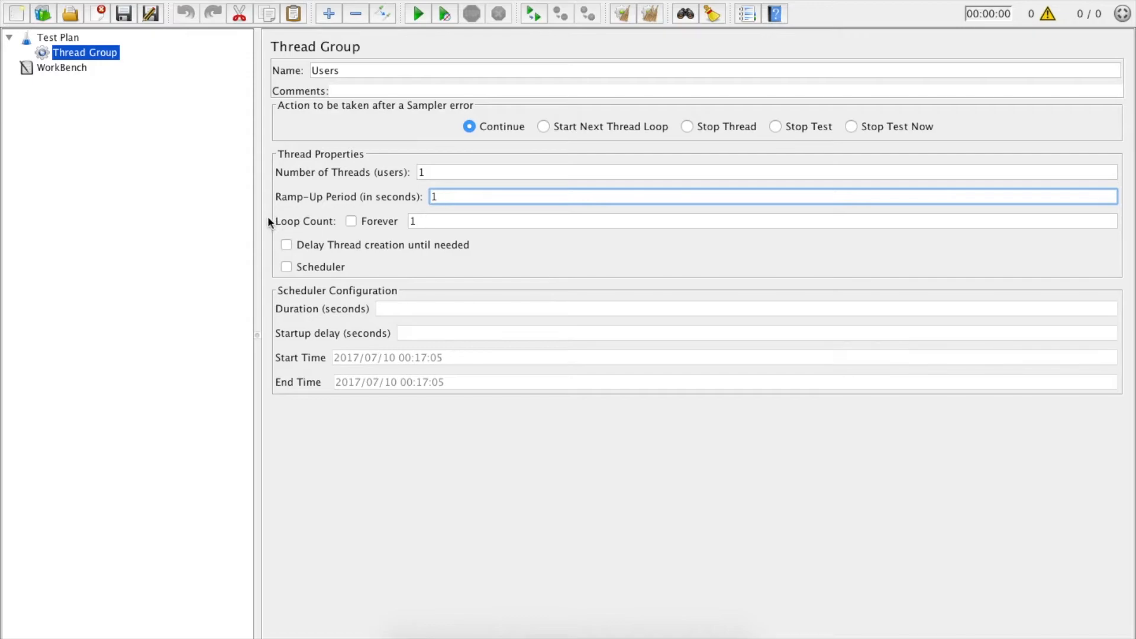
pyautogui.click(435, 224)
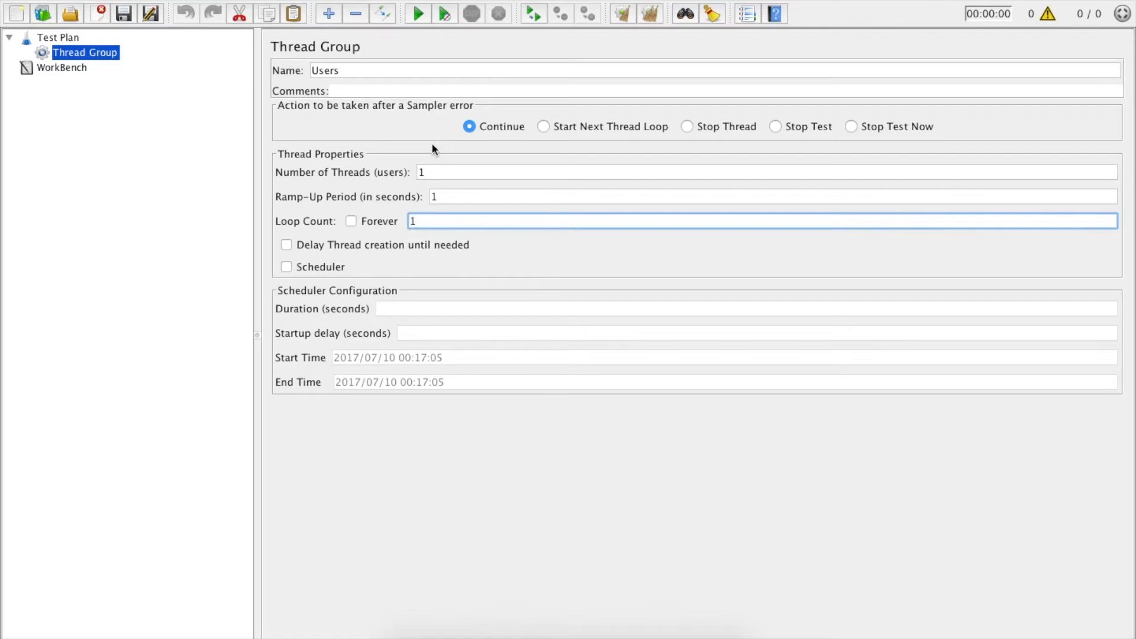
# Step: Try setting the number of threads and ramp-up period to 10, then revert both to 1
pyautogui.click(436, 175)
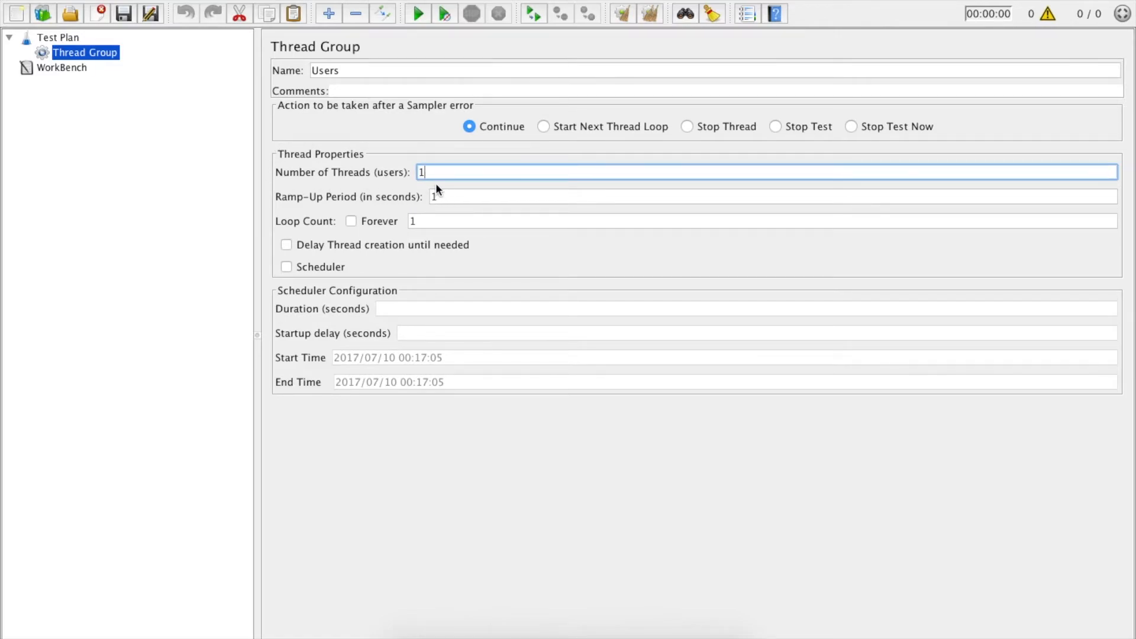
pyautogui.click(450, 200)
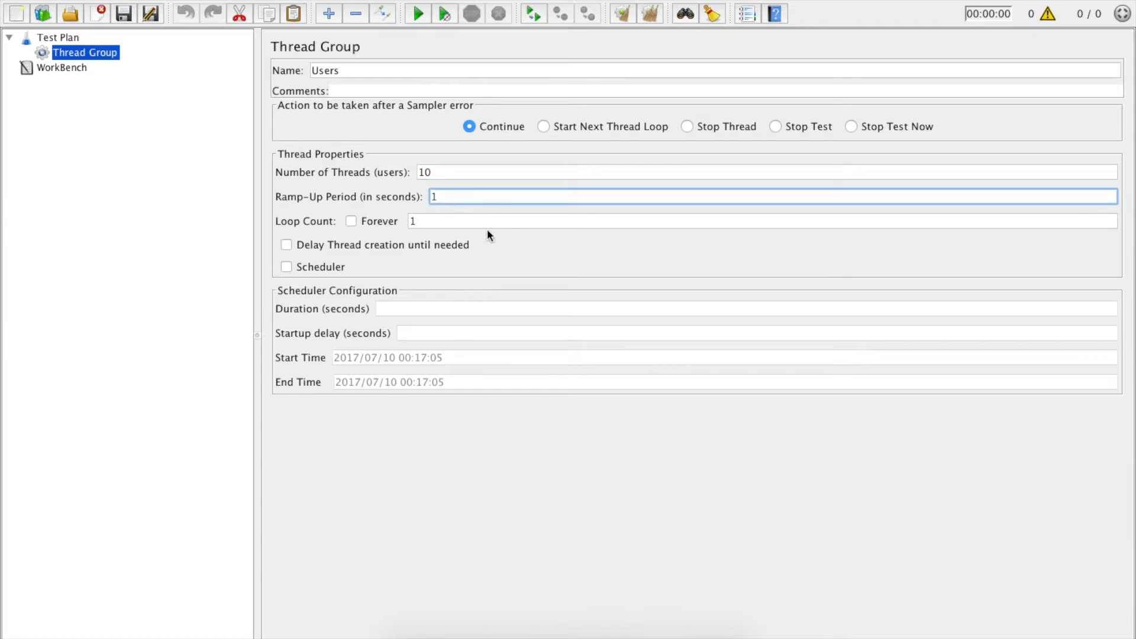
pyautogui.write('0')
pyautogui.click(425, 221)
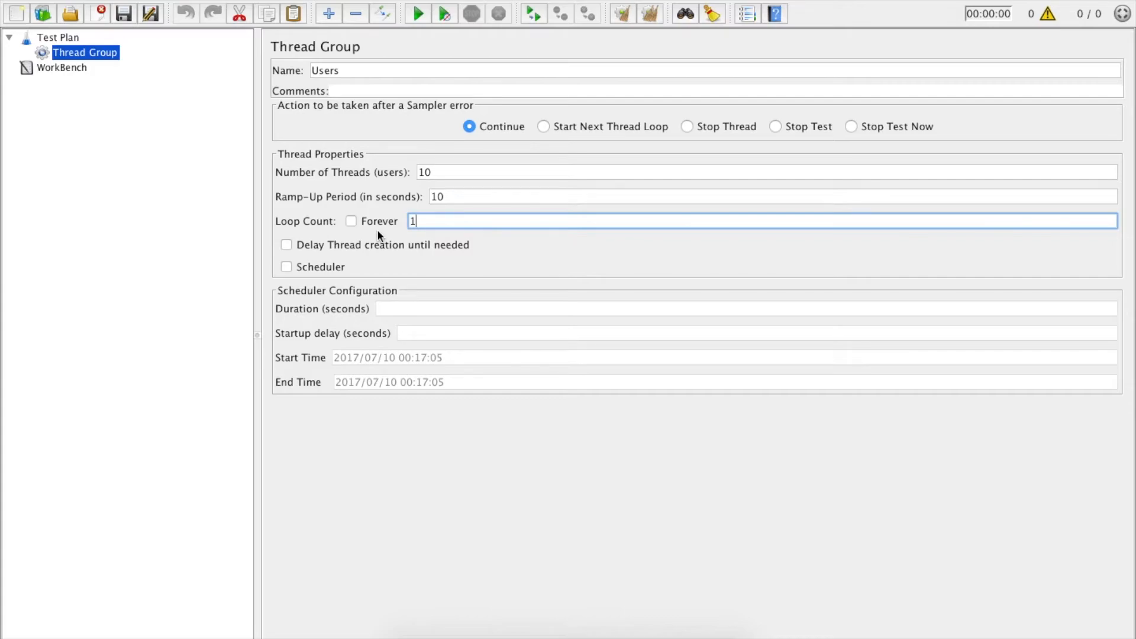
pyautogui.click(457, 197)
pyautogui.press('BackSpace')
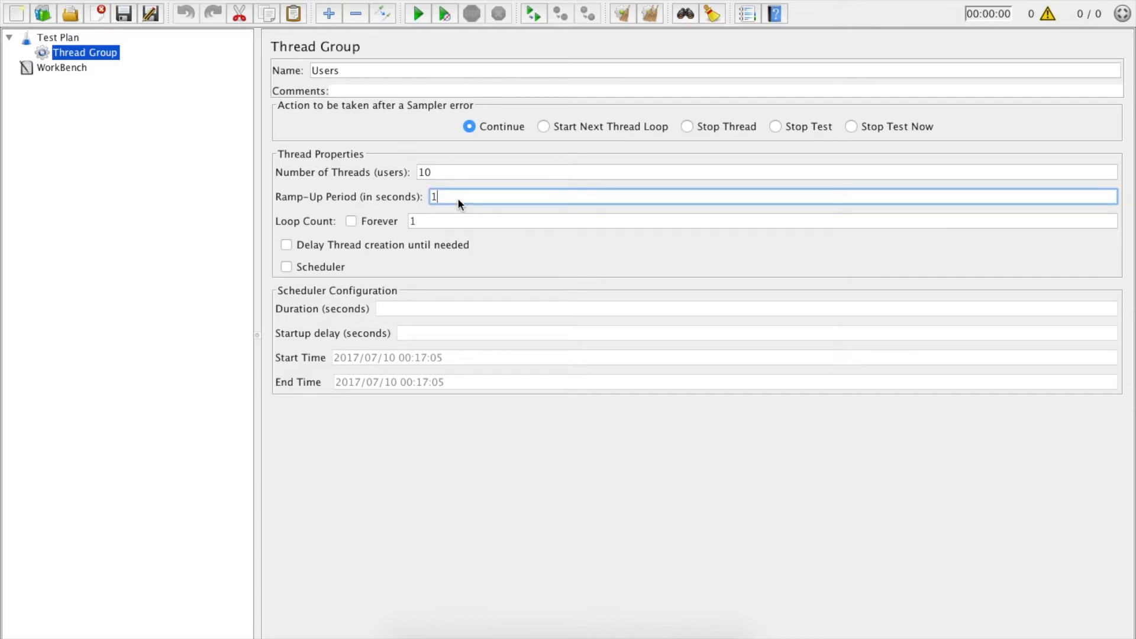
pyautogui.click(440, 169)
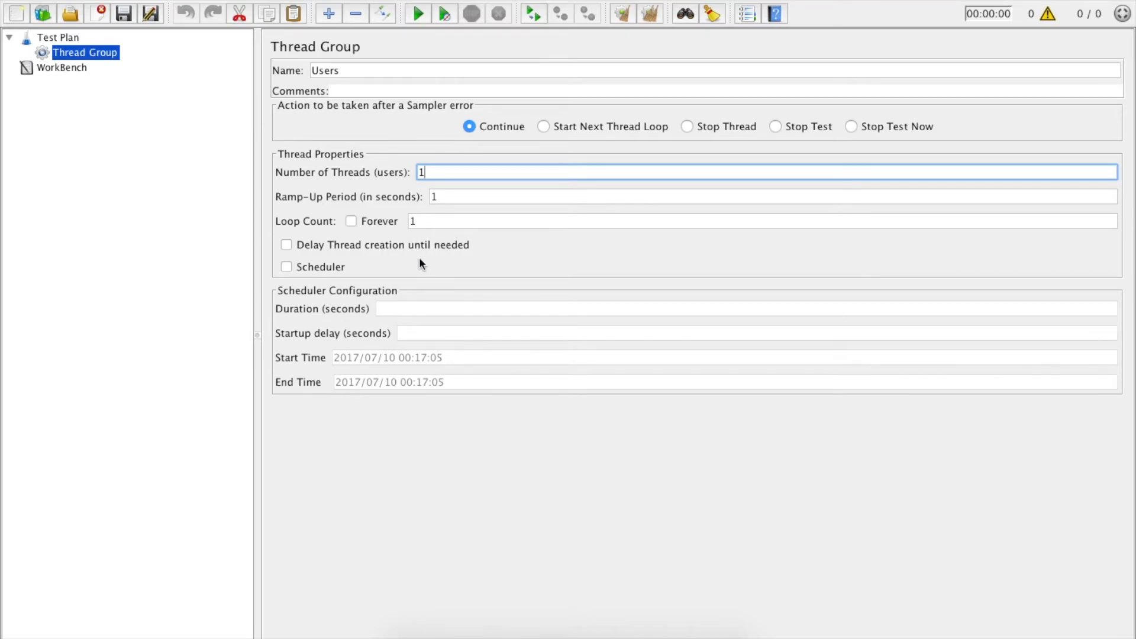
# Step: Try the Delay Thread creation and Scheduler options, then leave both unchecked
pyautogui.click(286, 245)
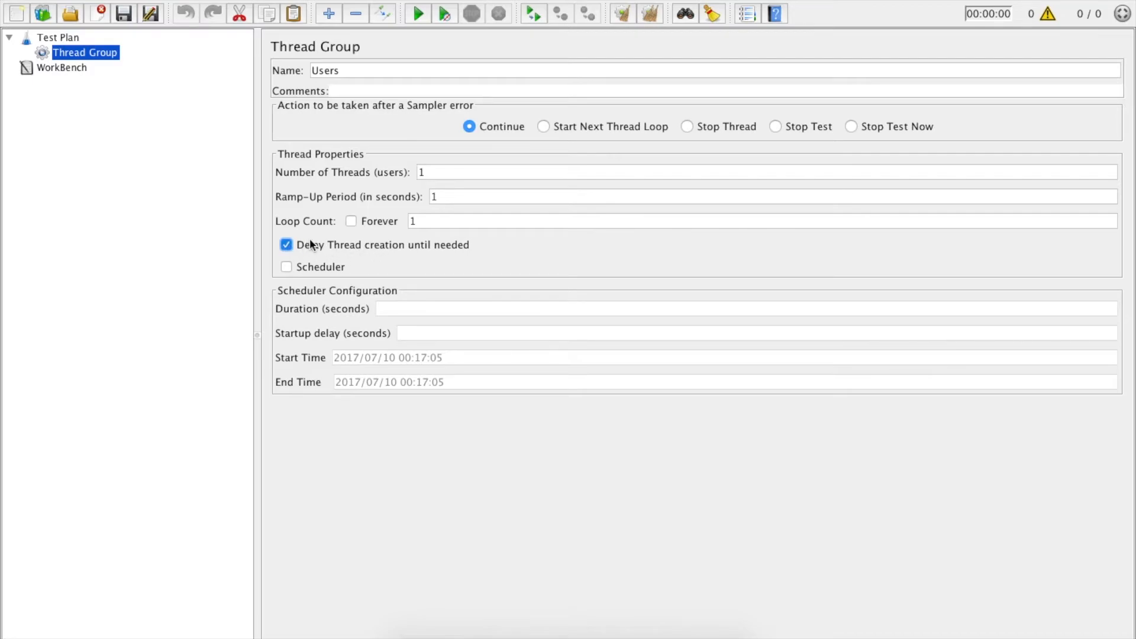
pyautogui.click(296, 268)
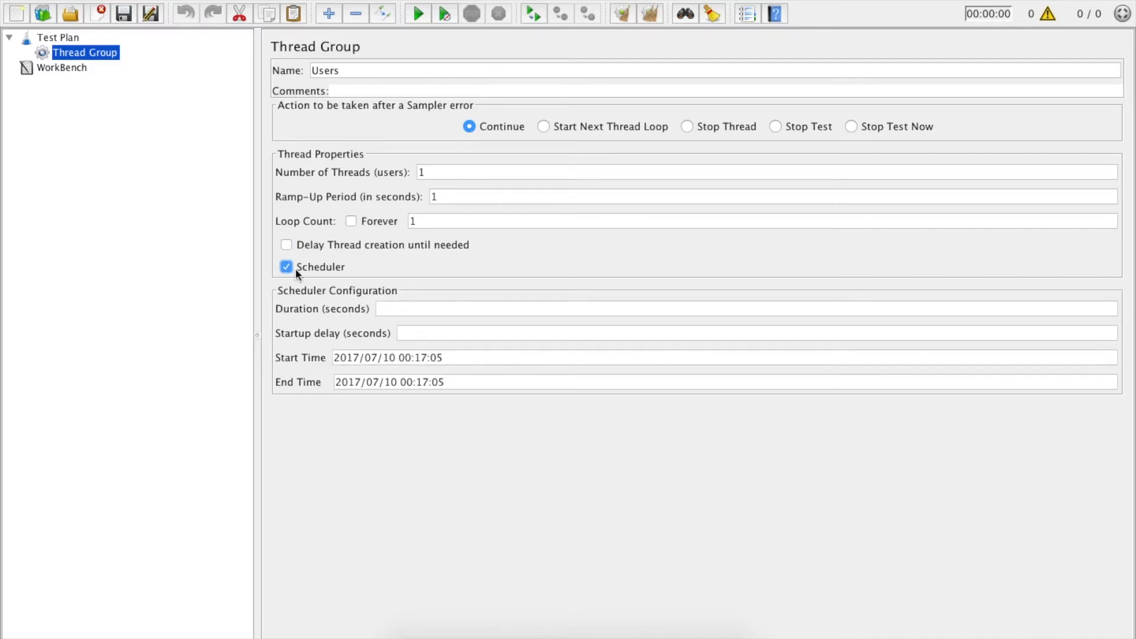
pyautogui.click(311, 267)
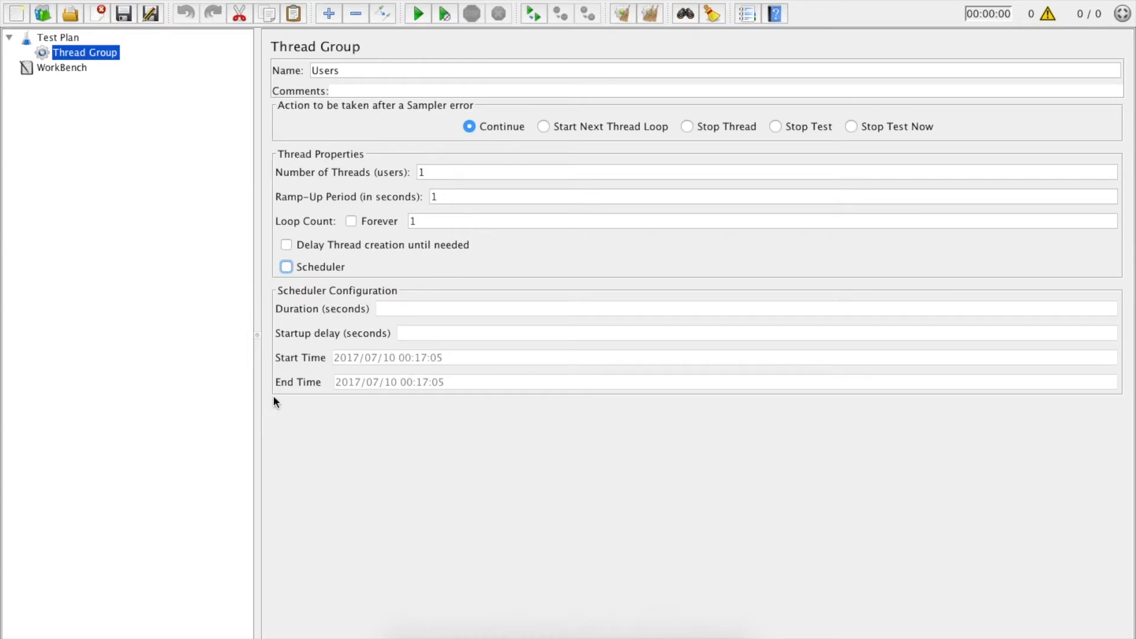
pyautogui.click(296, 267)
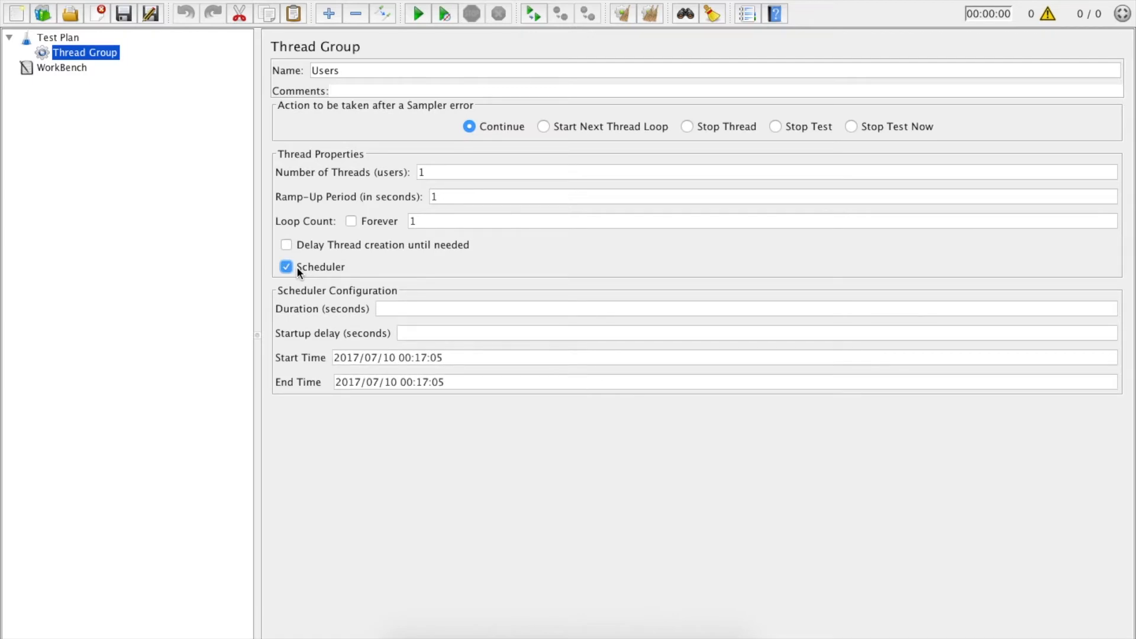
pyautogui.click(417, 311)
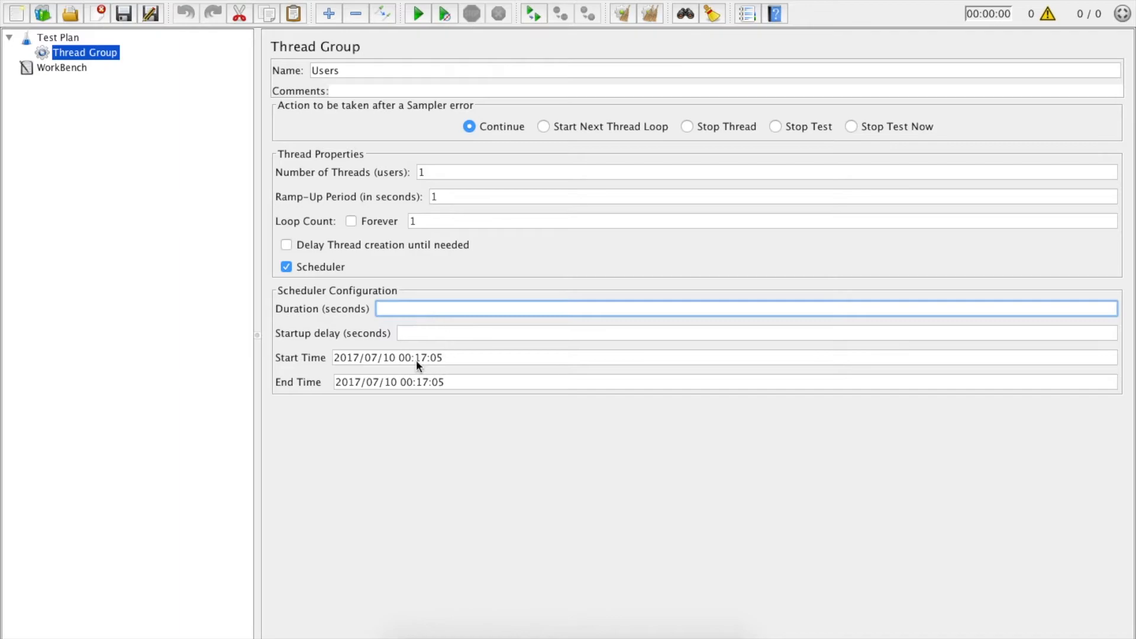
pyautogui.click(343, 358)
pyautogui.click(355, 383)
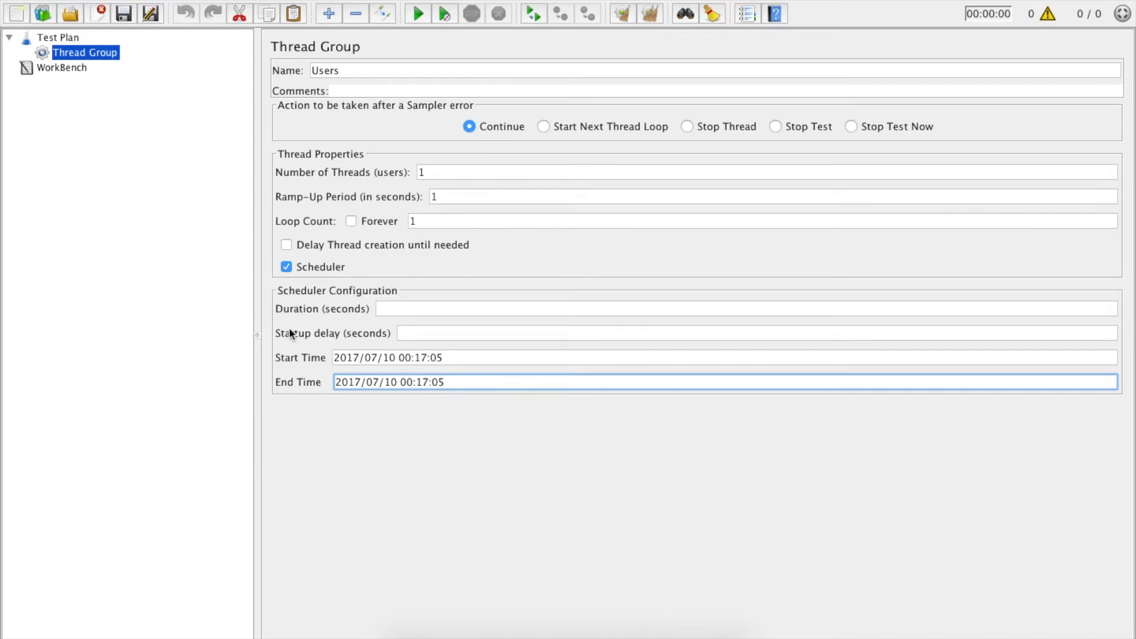
pyautogui.click(321, 268)
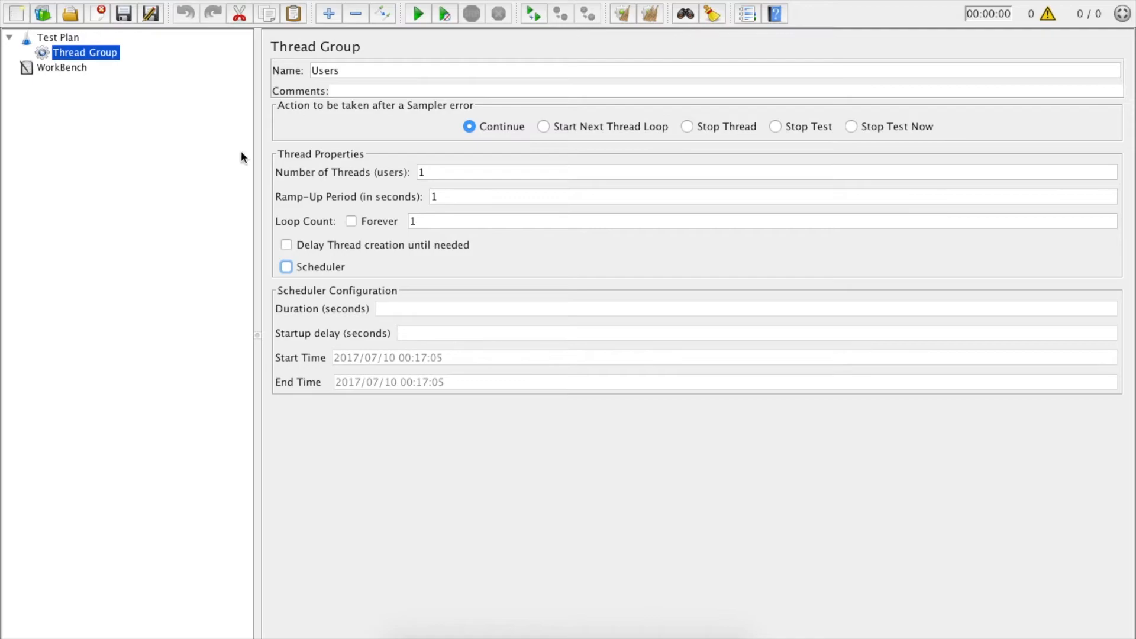
# Step: Add an HTTP Request sampler under the Users thread group
pyautogui.click(58, 56)
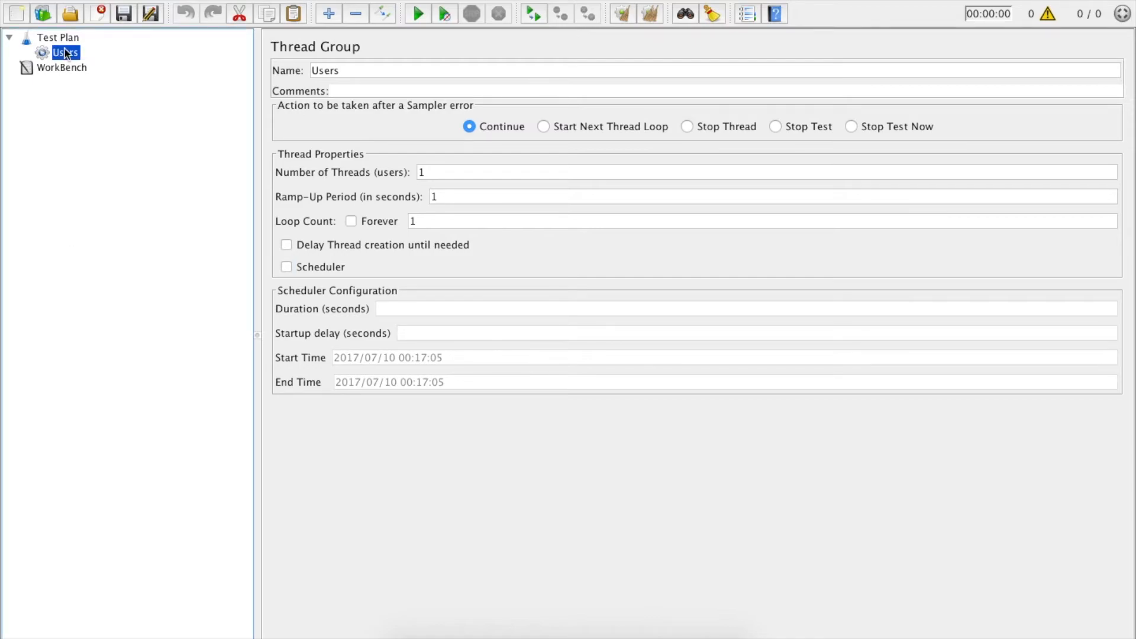
pyautogui.rightClick(73, 57)
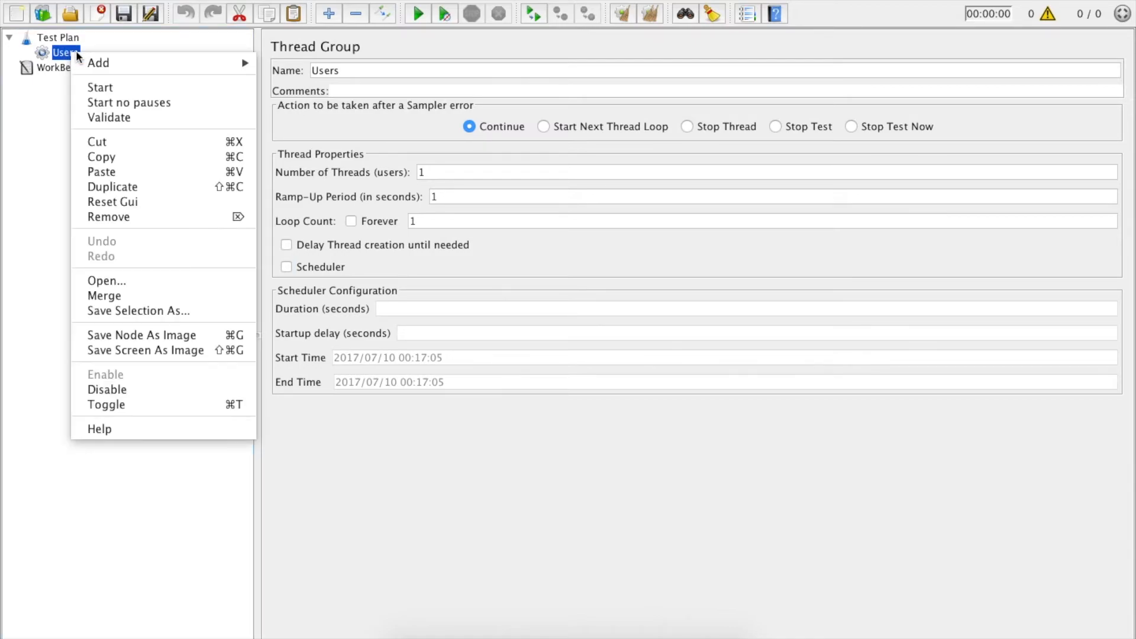
pyautogui.moveTo(114, 61)
pyautogui.moveTo(316, 62)
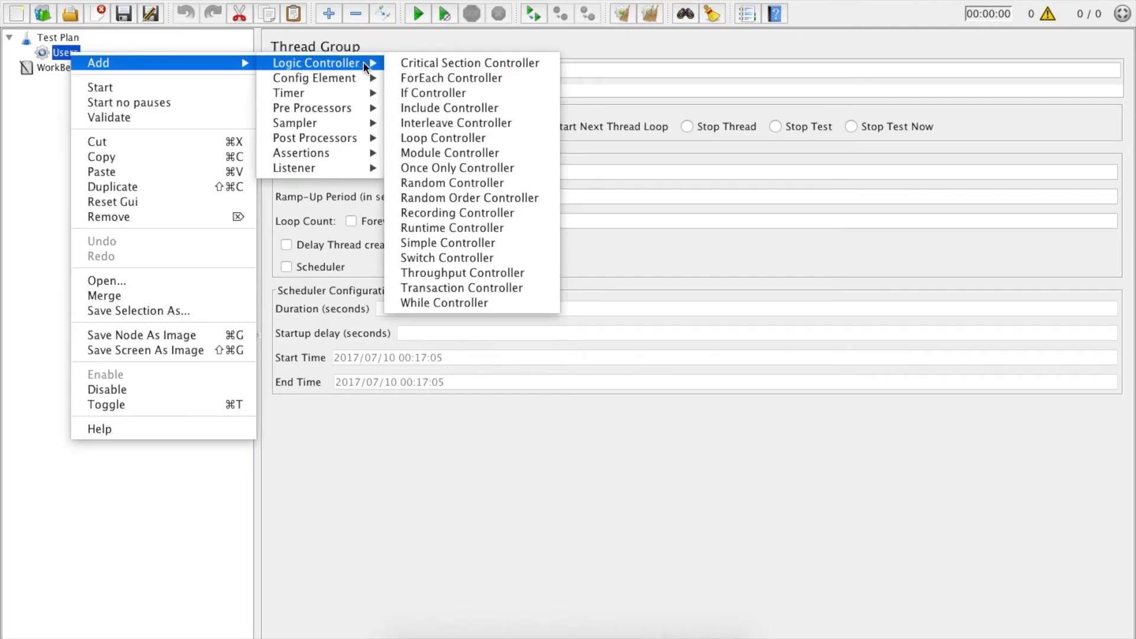
pyautogui.moveTo(295, 123)
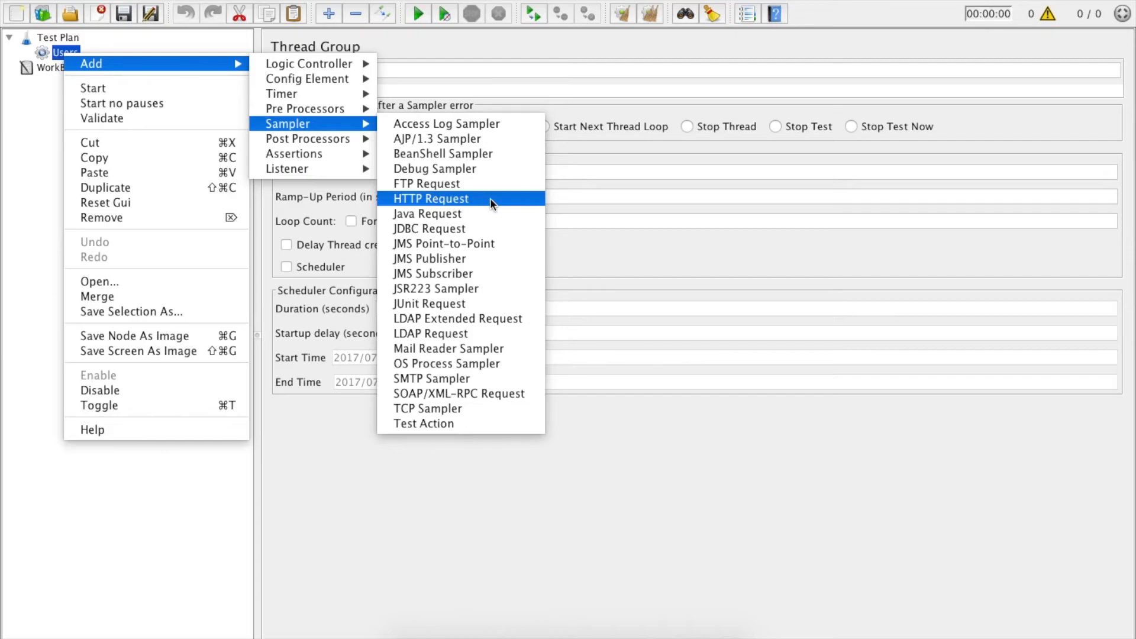
pyautogui.click(459, 199)
# Step: Name the HTTP request HomePage
pyautogui.tripleClick(386, 69)
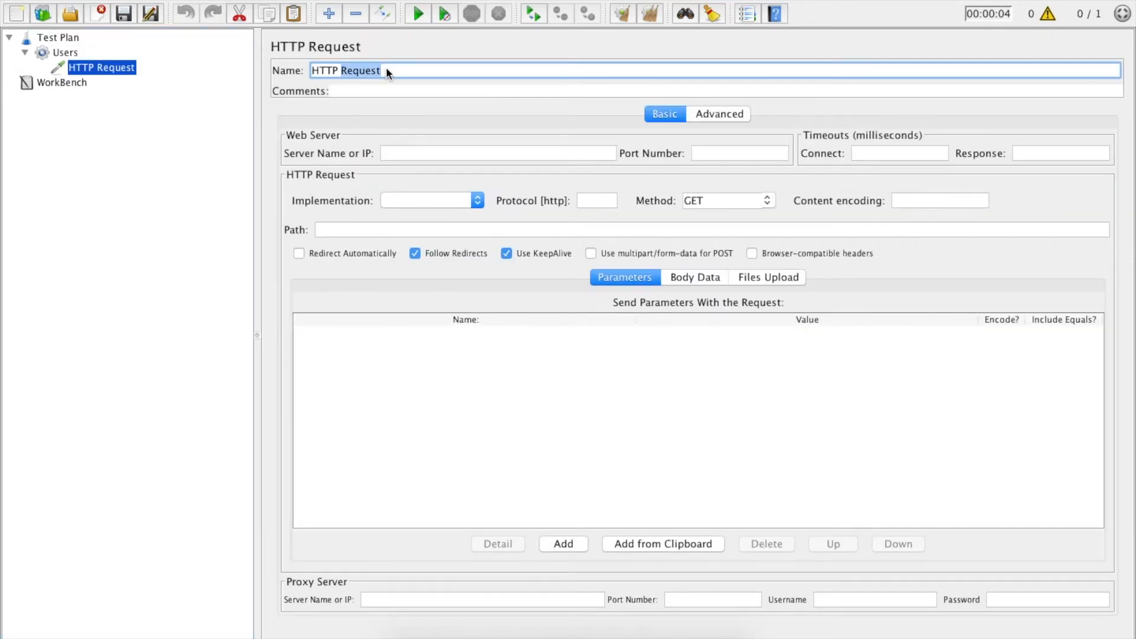
pyautogui.write('HomePage')
pyautogui.press('Tab')
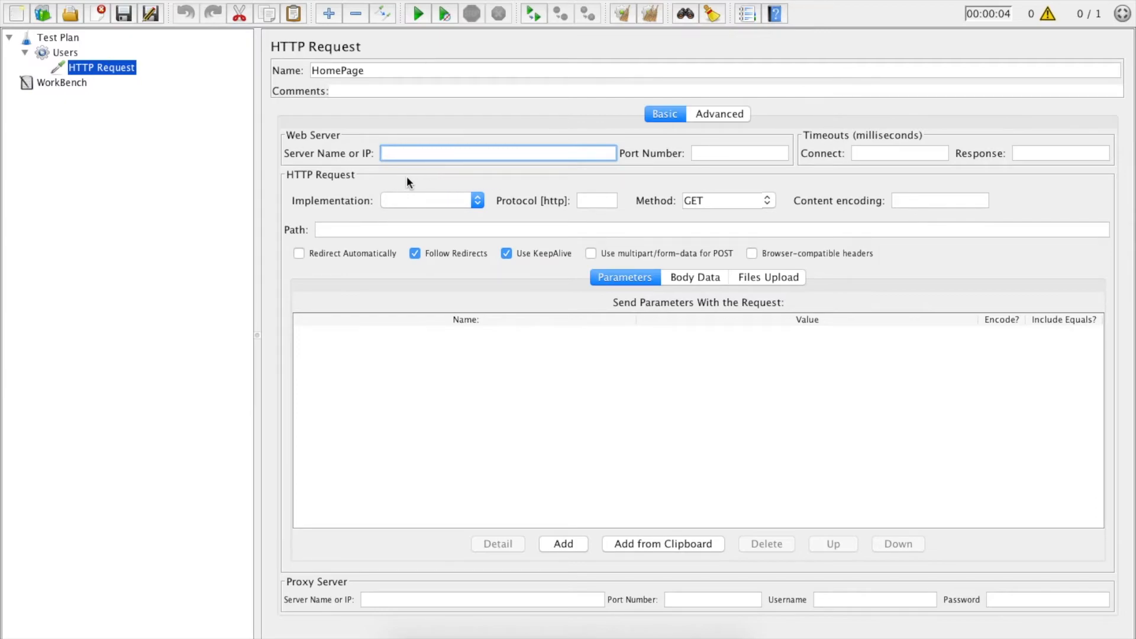
# Step: Set the server name to newtours.demoaut.com
pyautogui.write('http://newtours.demoaut.com/')
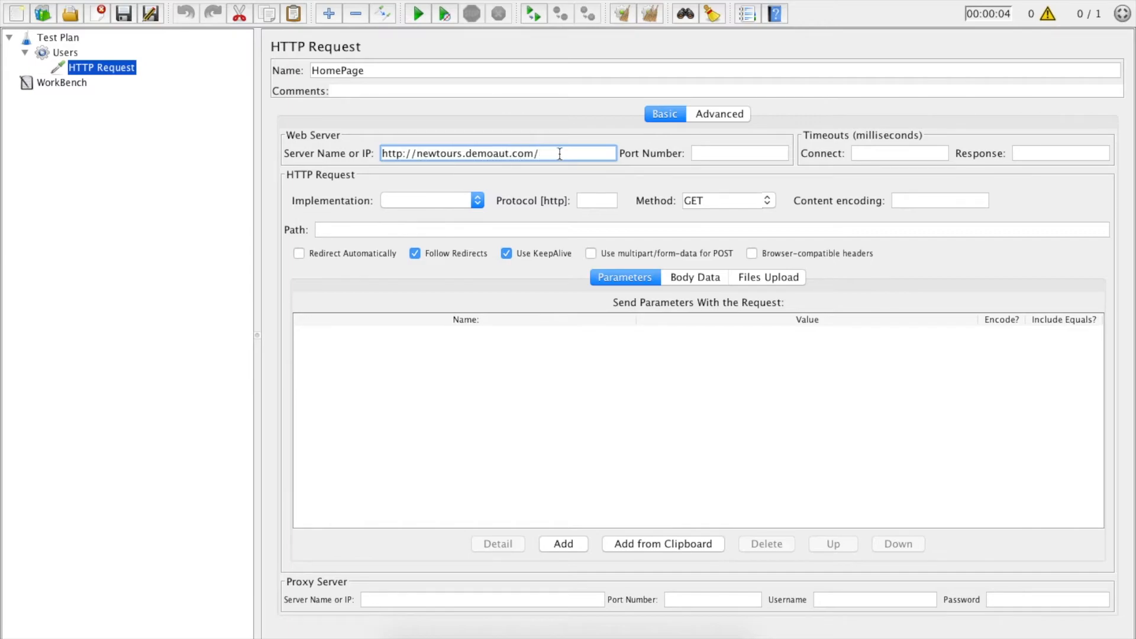
pyautogui.click(418, 154)
pyautogui.press('BackSpace')
pyautogui.press('BackSpace')
pyautogui.press('BackSpace')
pyautogui.press('BackSpace')
pyautogui.press('BackSpace')
pyautogui.press('BackSpace')
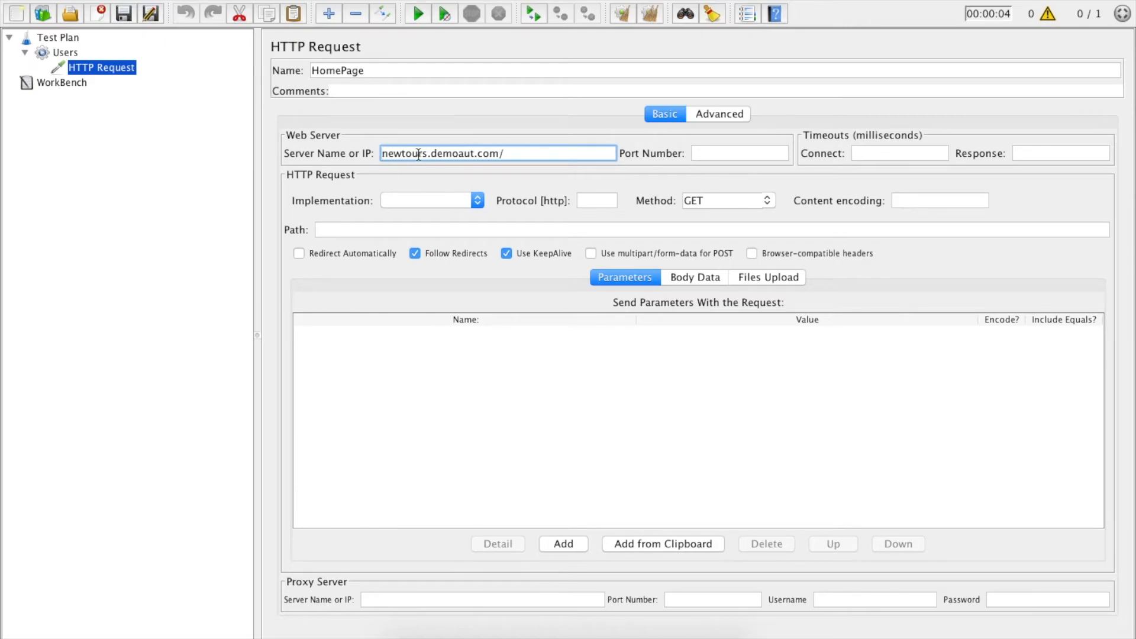
pyautogui.click(523, 158)
pyautogui.press('BackSpace')
# Step: Switch to the browser to view the Mercury Tours site, then return to the HTTP request
pyautogui.press('super+Tab')
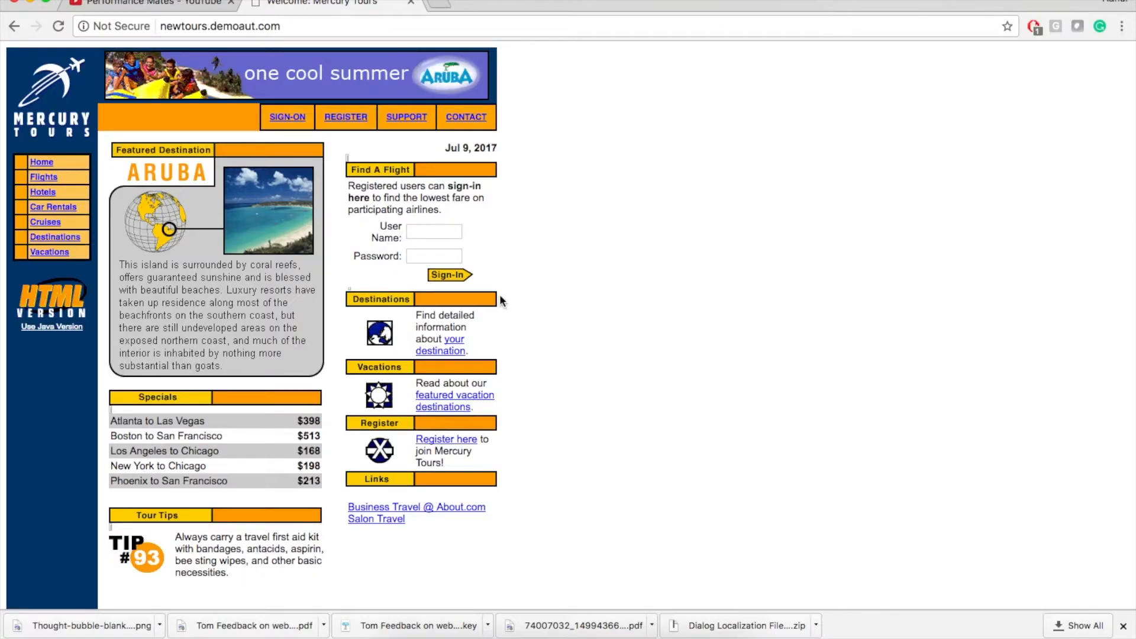
pyautogui.click(691, 629)
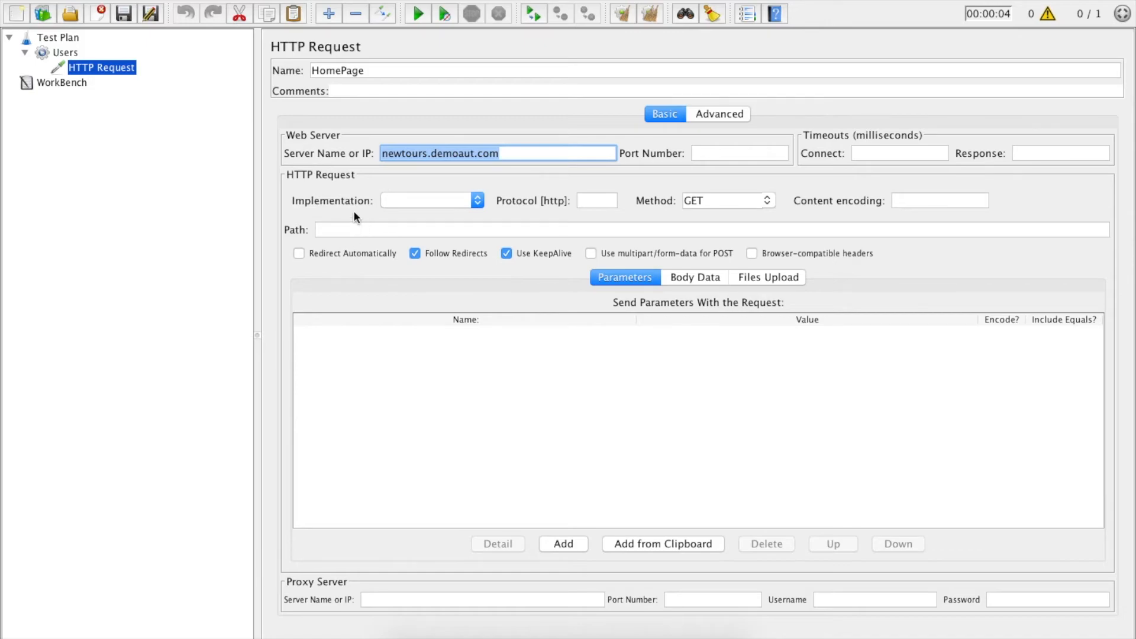
pyautogui.click(149, 140)
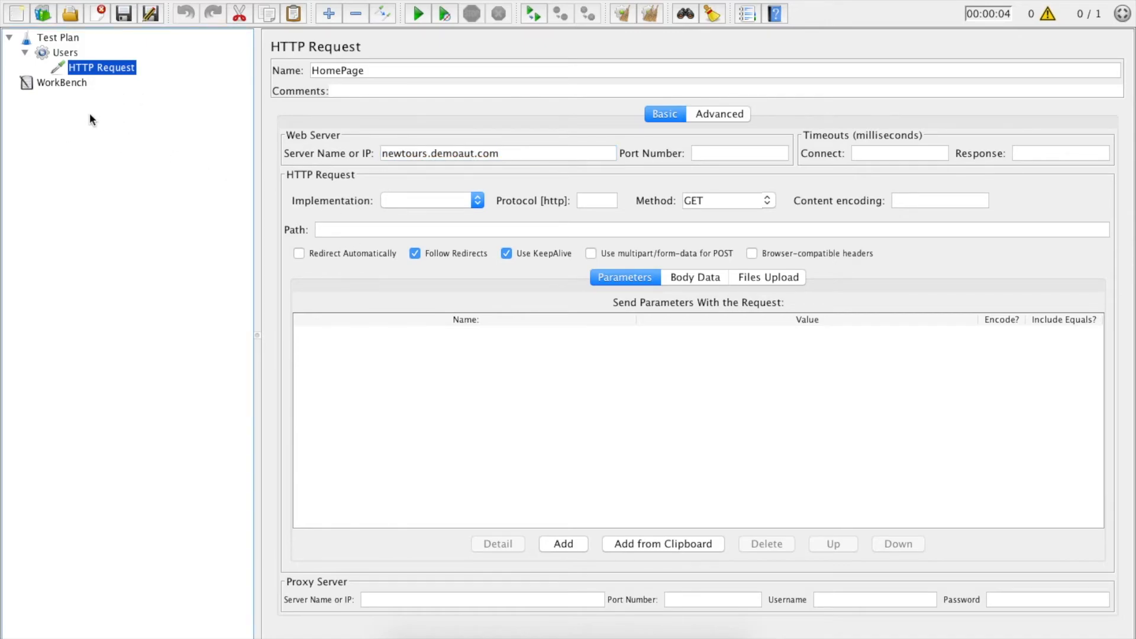
# Step: Add a View Results Tree listener under the Users thread group
pyautogui.click(65, 52)
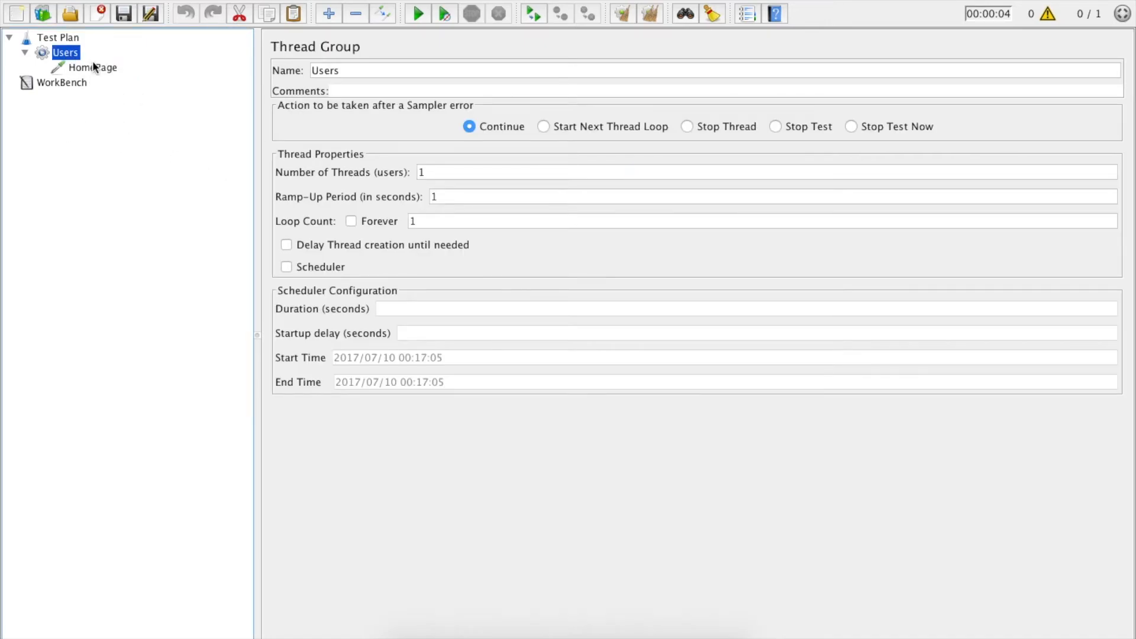
pyautogui.click(92, 64)
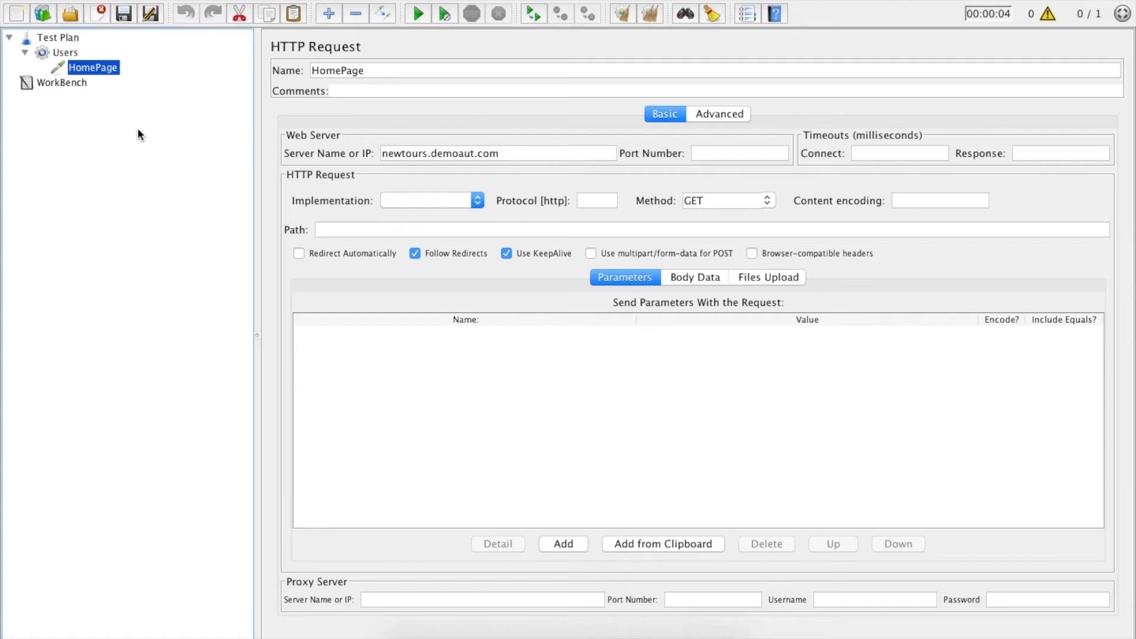
pyautogui.click(70, 53)
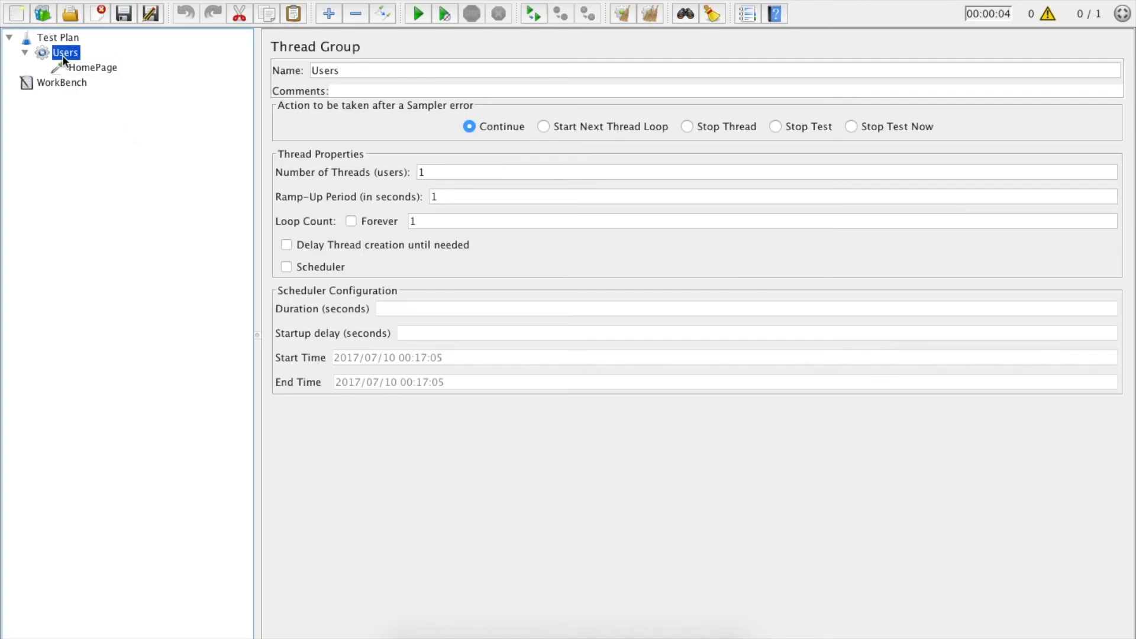
pyautogui.rightClick(69, 57)
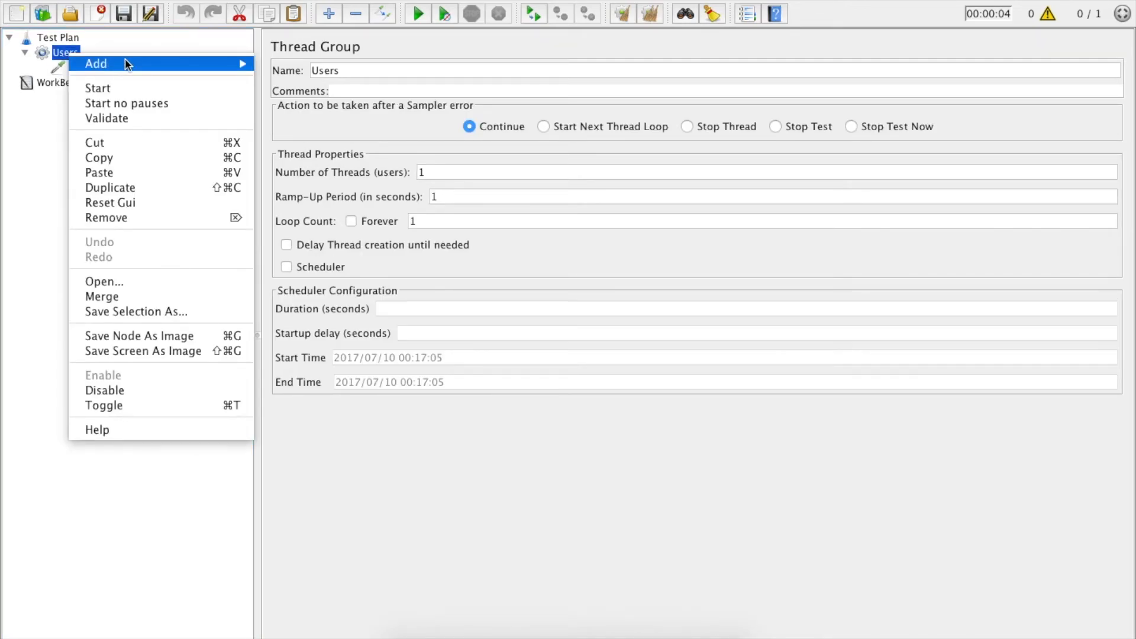
pyautogui.moveTo(217, 60)
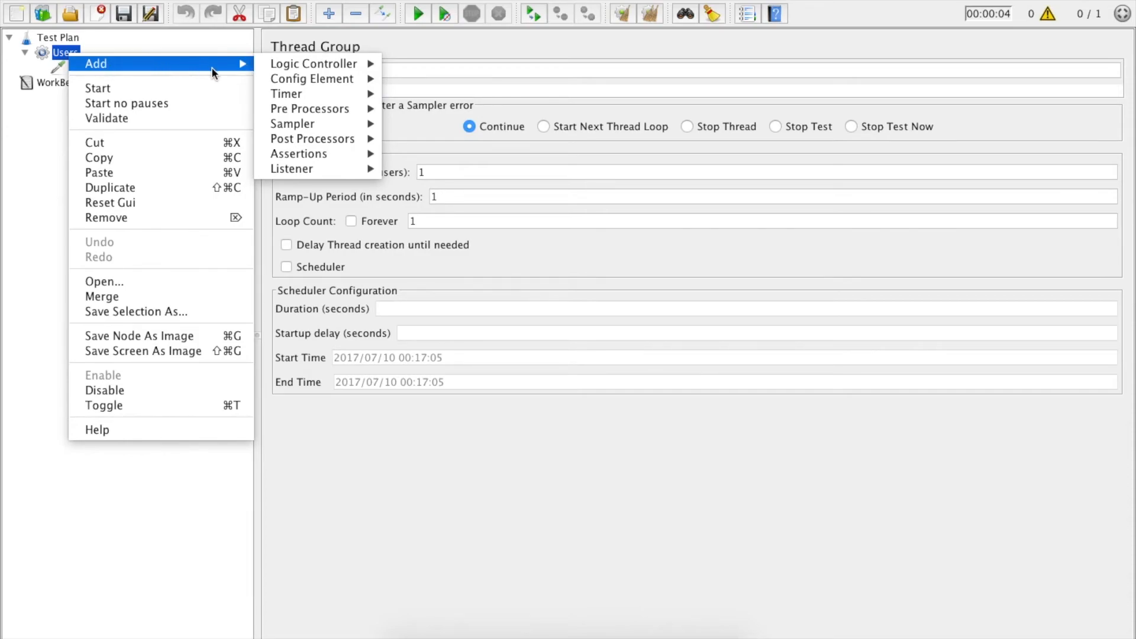
pyautogui.moveTo(296, 171)
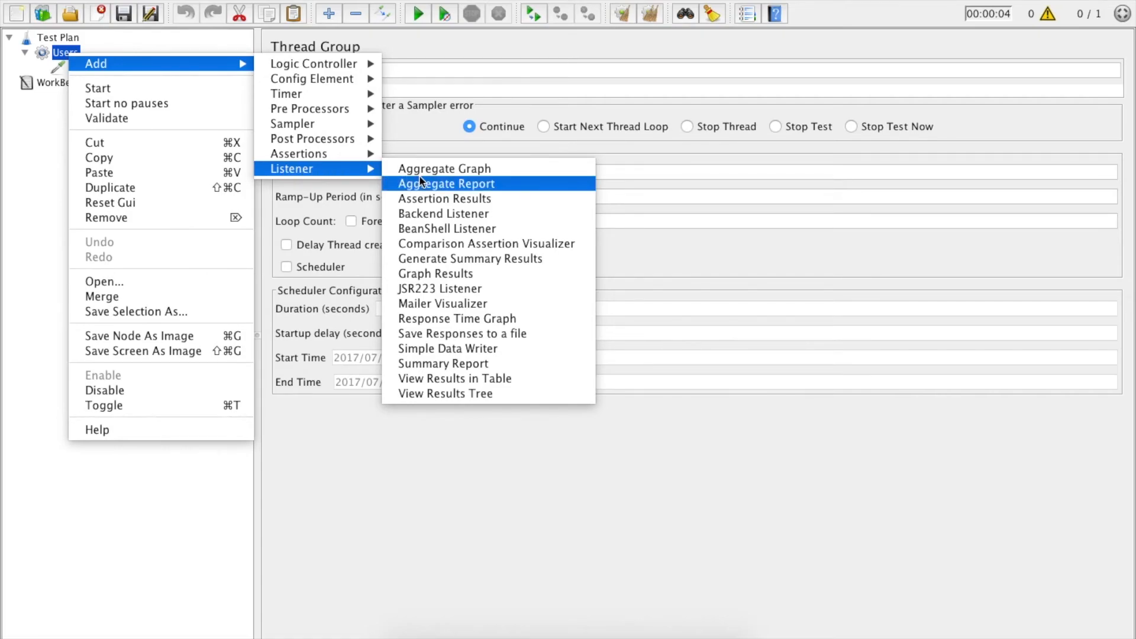
pyautogui.click(496, 394)
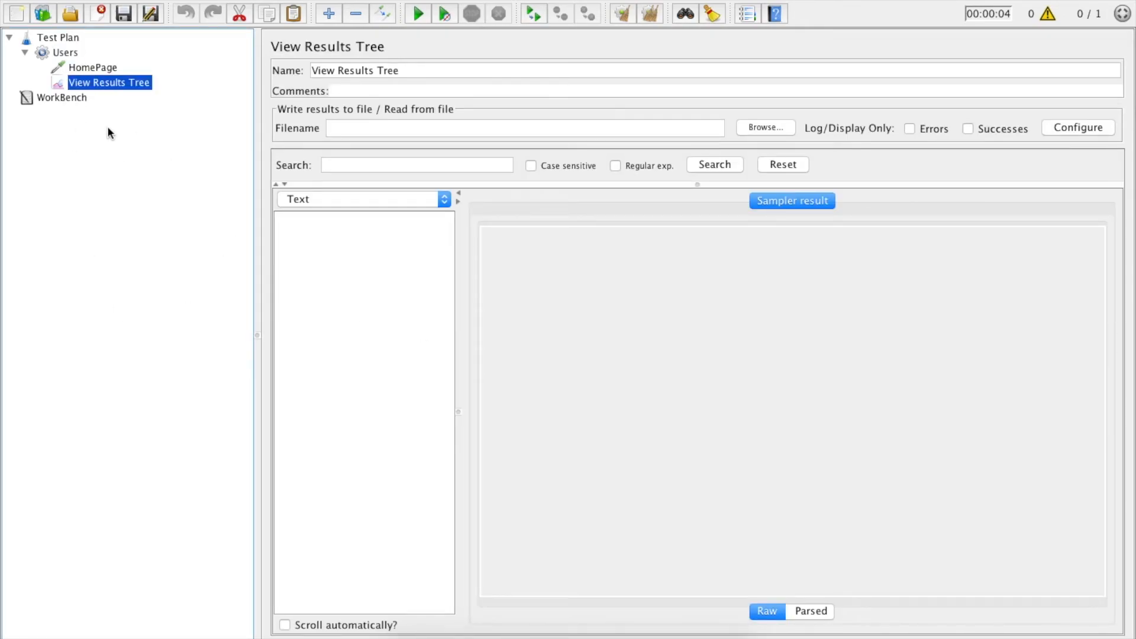
# Step: Add an HTTP Cookie Manager to the Users thread group and move it above the HomePage request
pyautogui.click(91, 70)
pyautogui.click(65, 52)
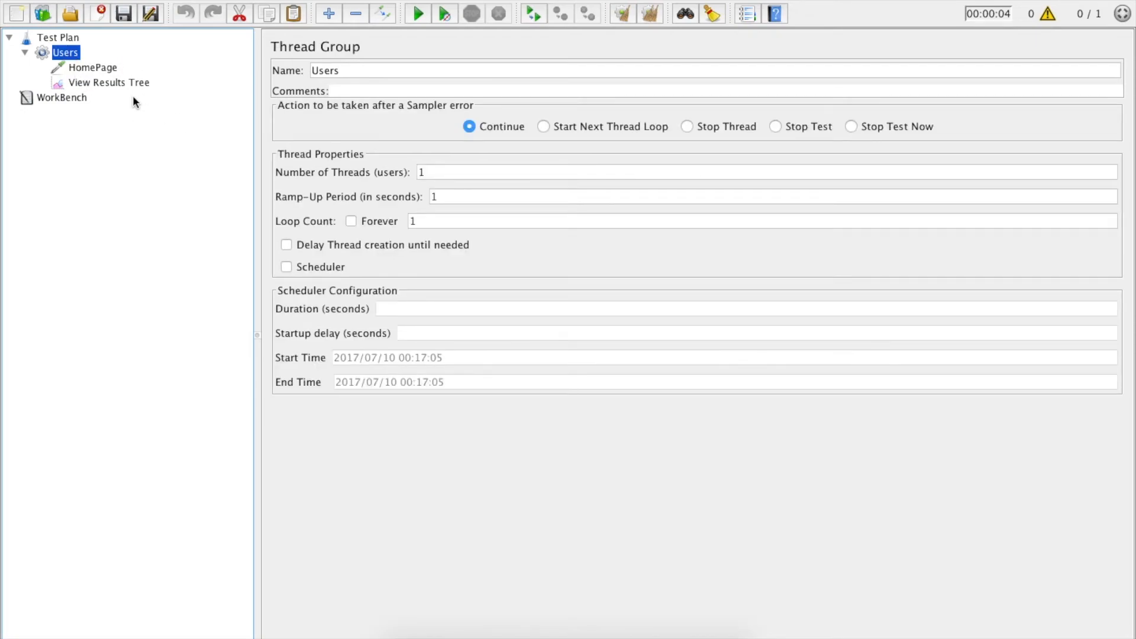
pyautogui.rightClick(65, 56)
pyautogui.moveTo(355, 79)
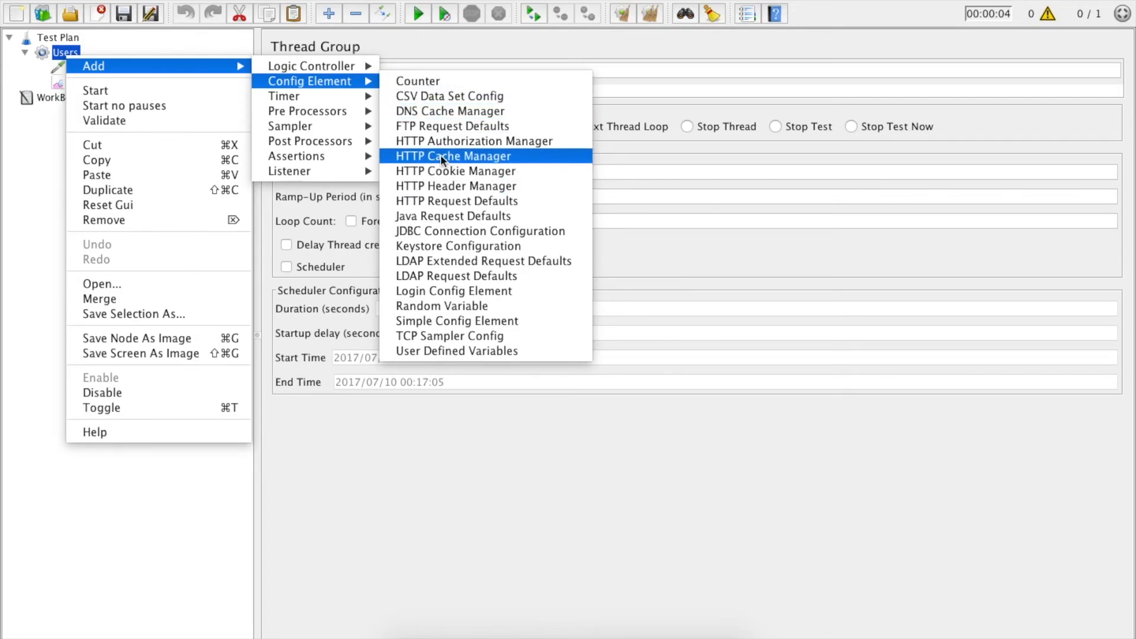
pyautogui.click(488, 173)
pyautogui.moveTo(109, 99); pyautogui.dragTo(93, 67)
# Step: Review the HomePage, View Results Tree and HTTP Cookie Manager elements in the test plan
pyautogui.click(99, 87)
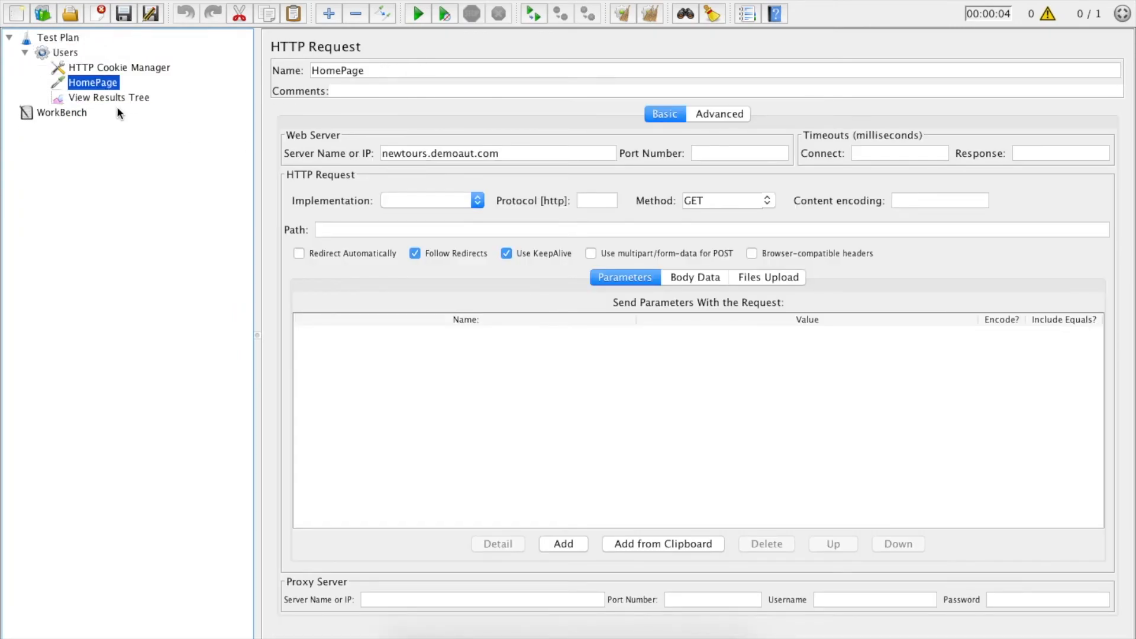
pyautogui.click(95, 97)
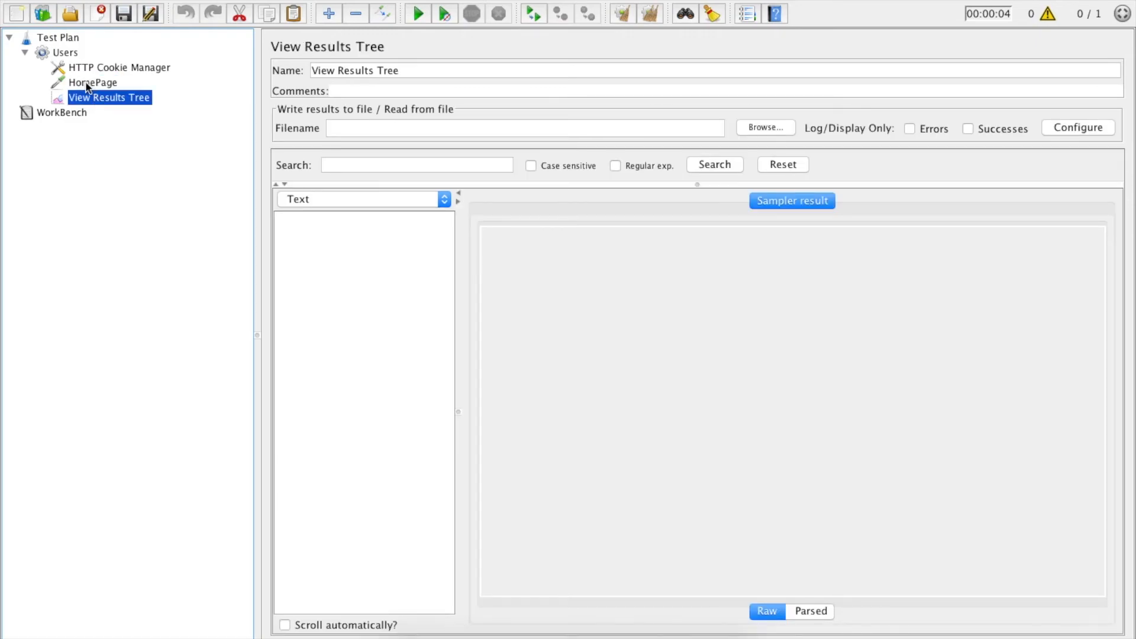
pyautogui.click(86, 82)
pyautogui.click(121, 68)
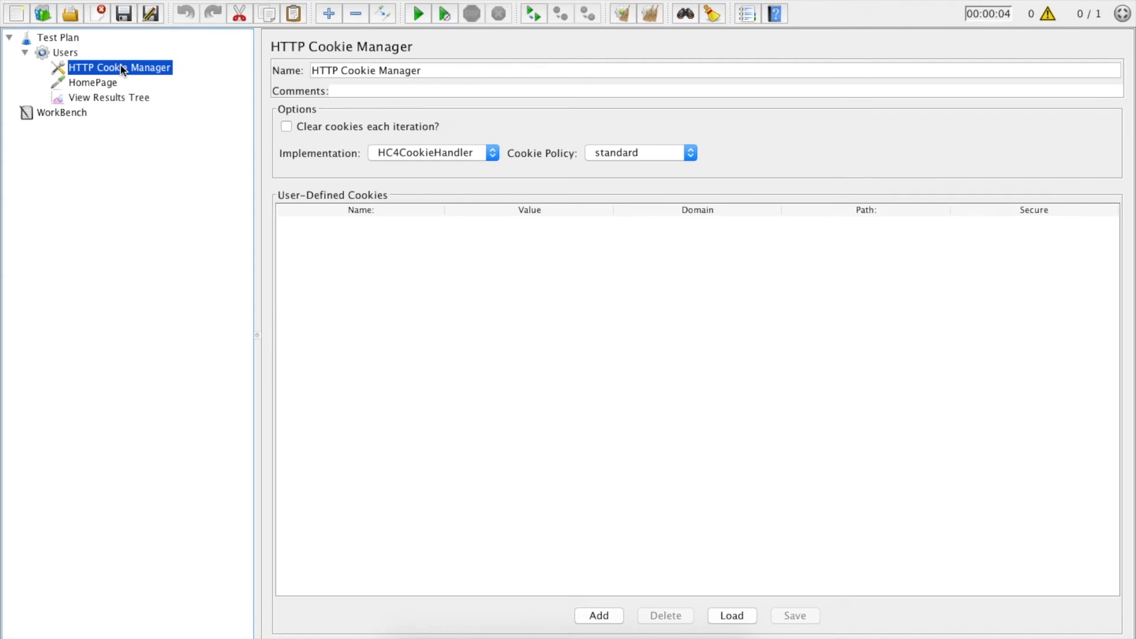
pyautogui.click(92, 98)
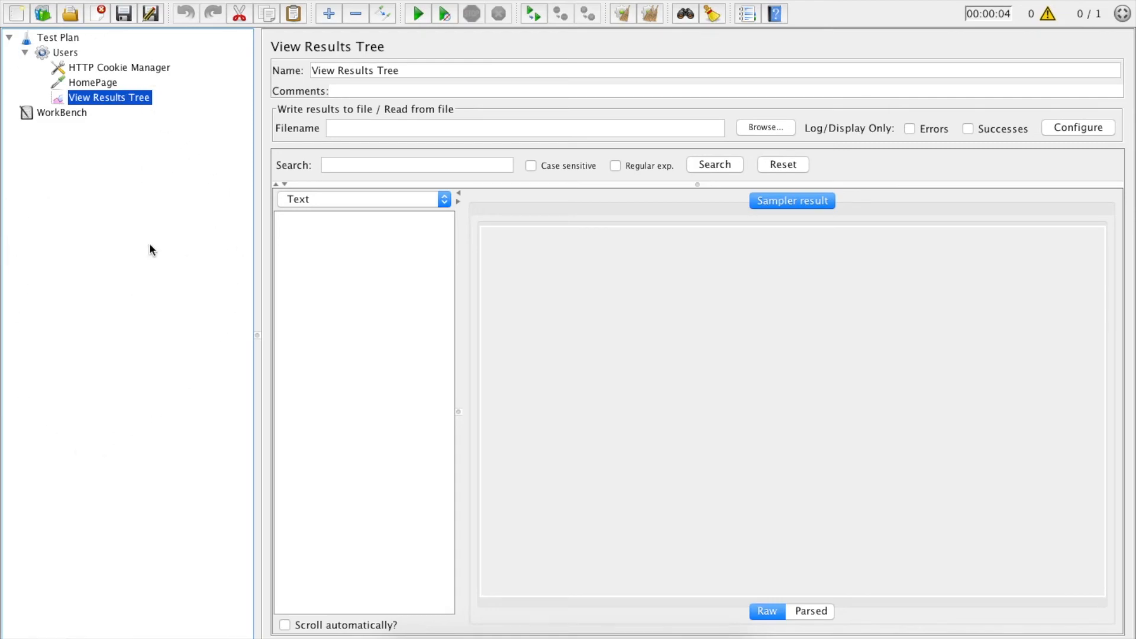
# Step: Save the test plan as myfirstTest.jmx, overwriting the existing file
pyautogui.click(112, 0)
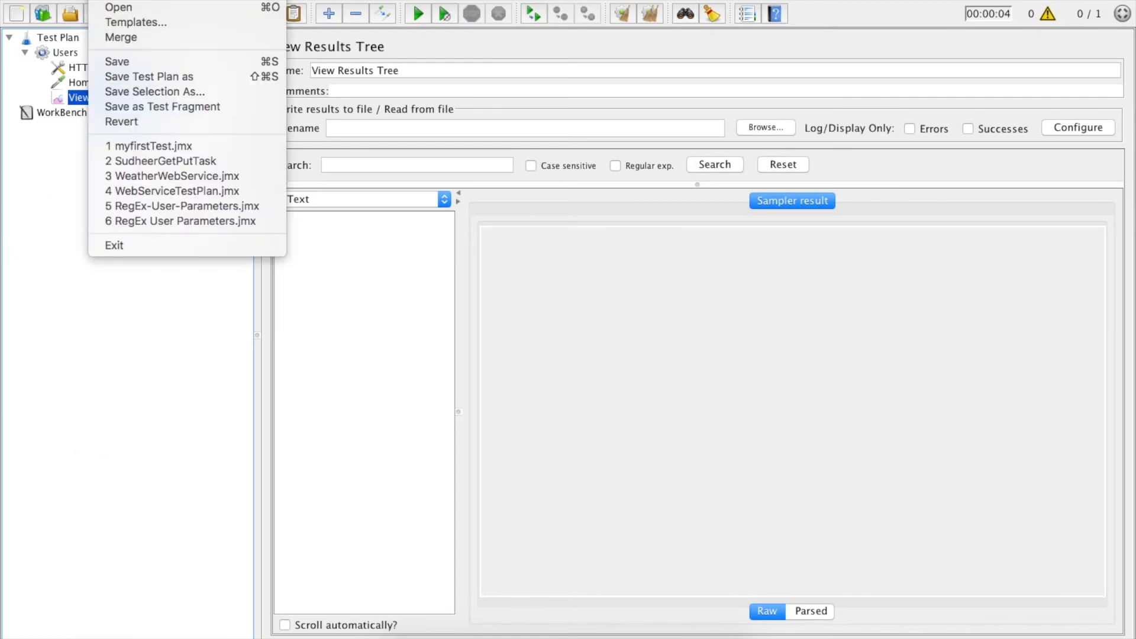
pyautogui.click(126, 76)
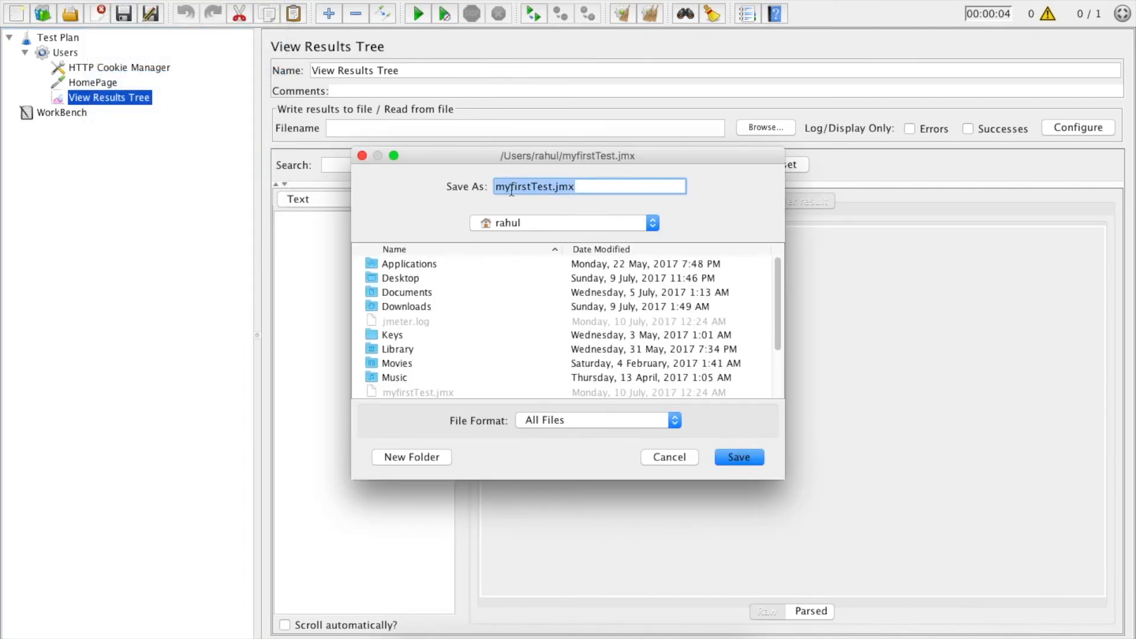
pyautogui.click(434, 278)
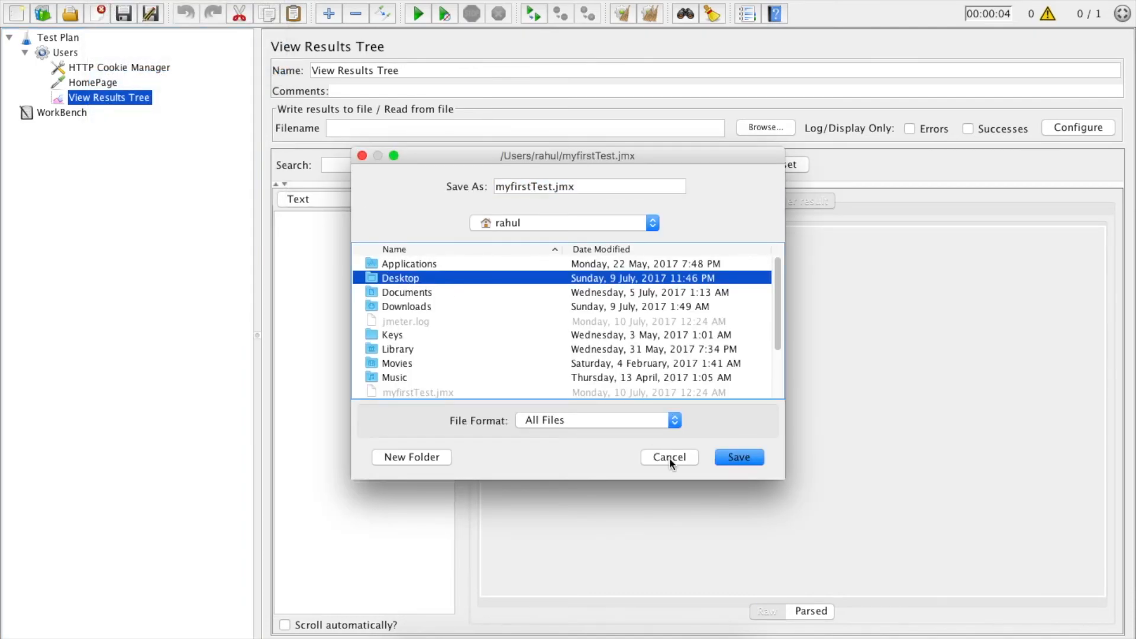
pyautogui.click(735, 460)
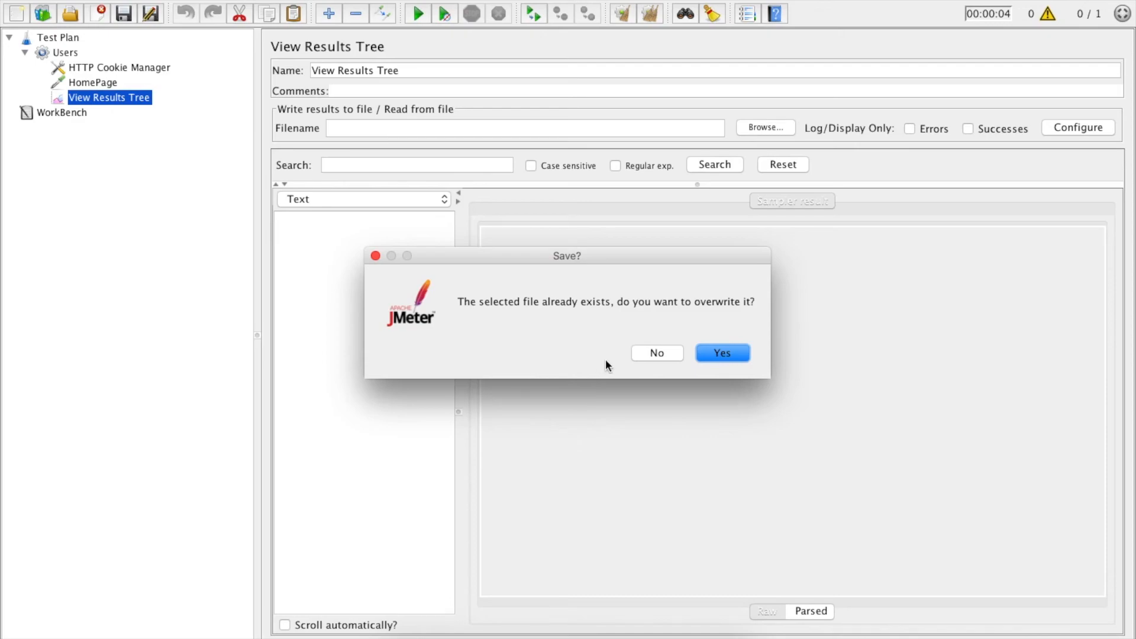
pyautogui.click(719, 353)
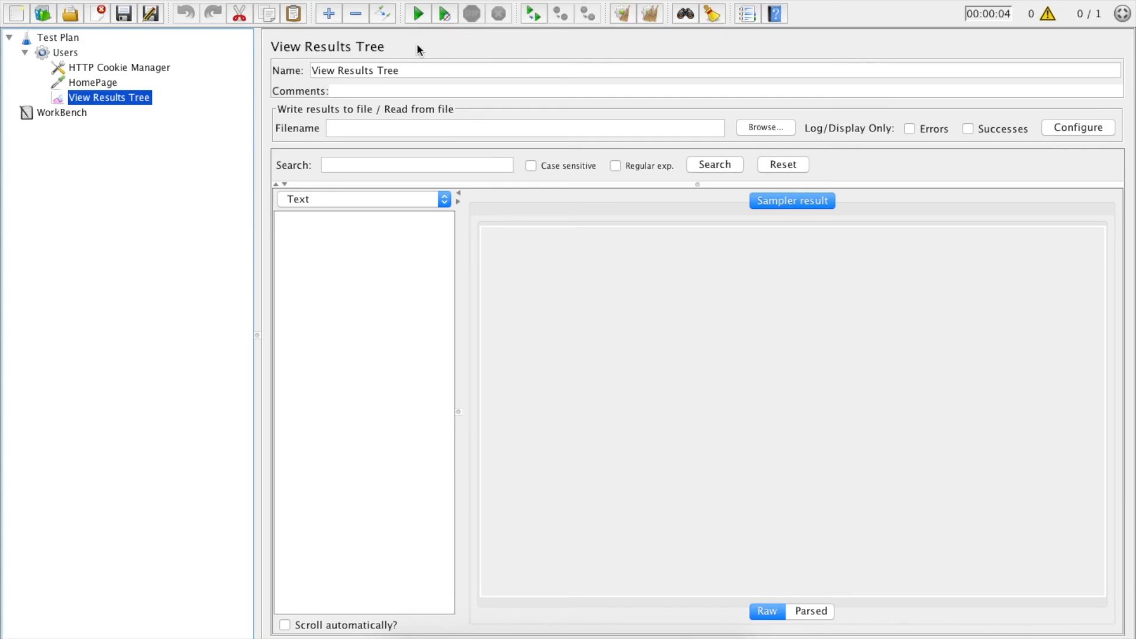
# Step: Run the test and view the HomePage sample's request and response data, rendering the response as HTML
pyautogui.click(417, 15)
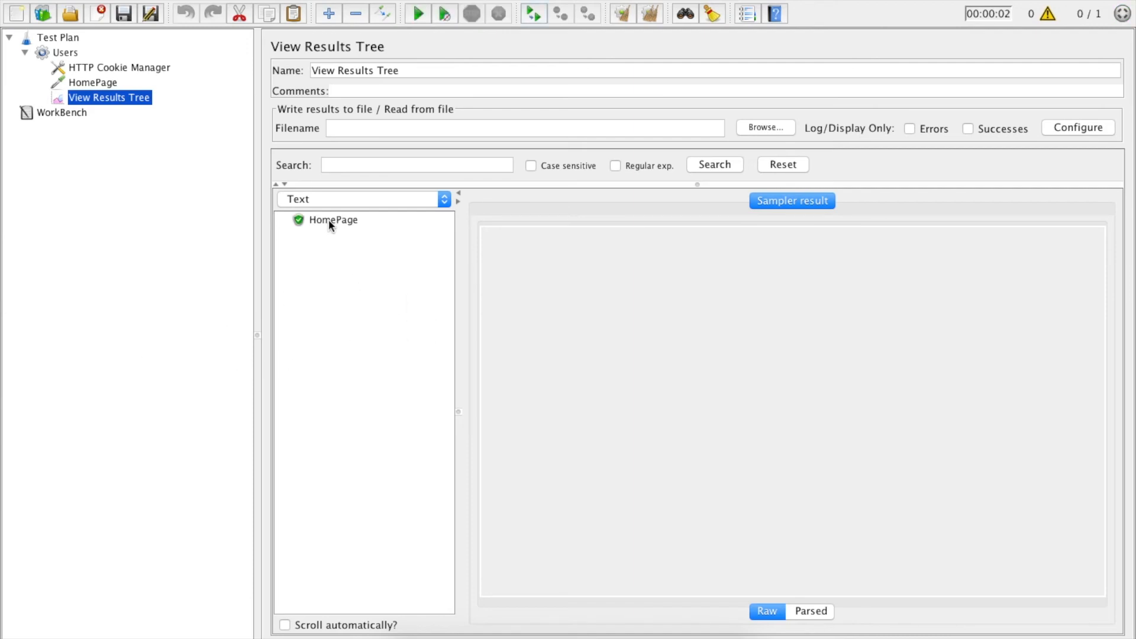
pyautogui.click(329, 220)
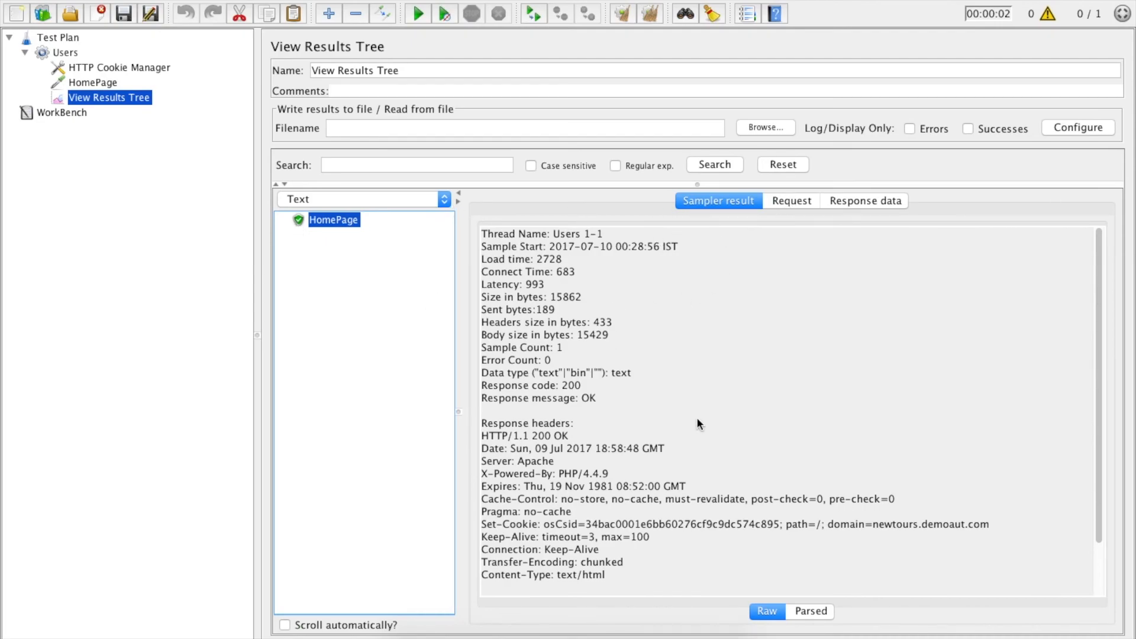
pyautogui.click(781, 201)
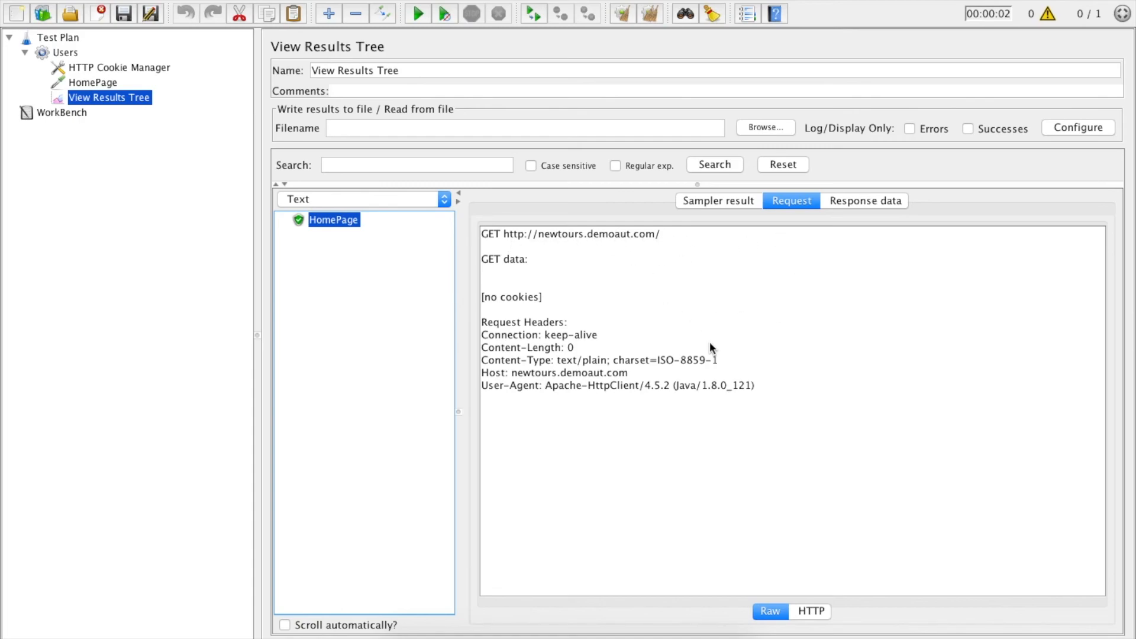
pyautogui.click(849, 201)
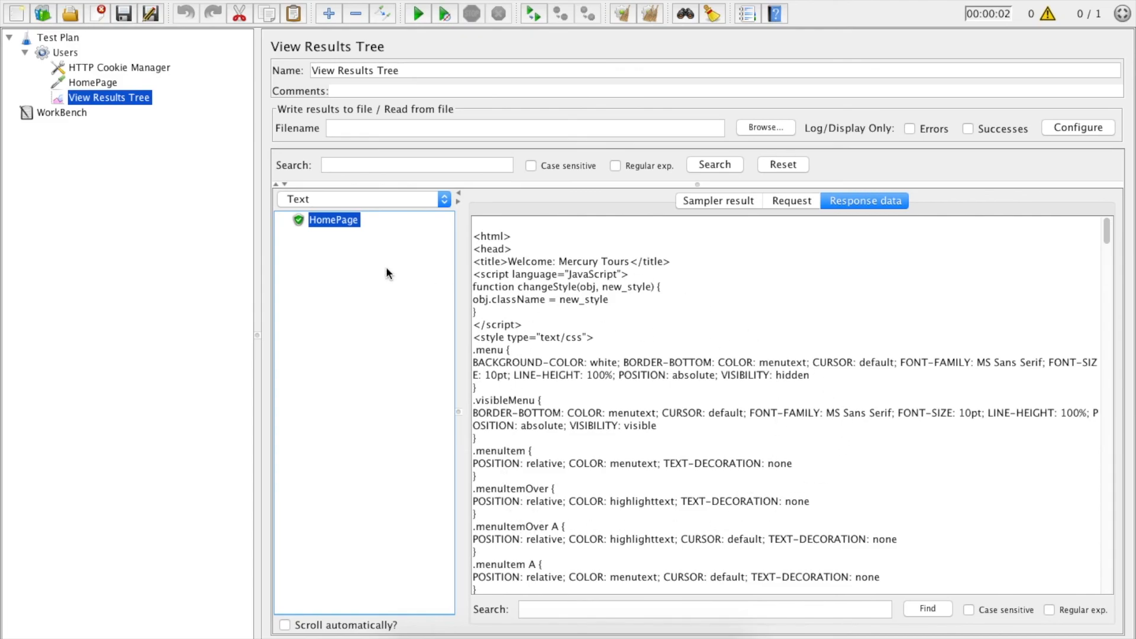
pyautogui.click(445, 200)
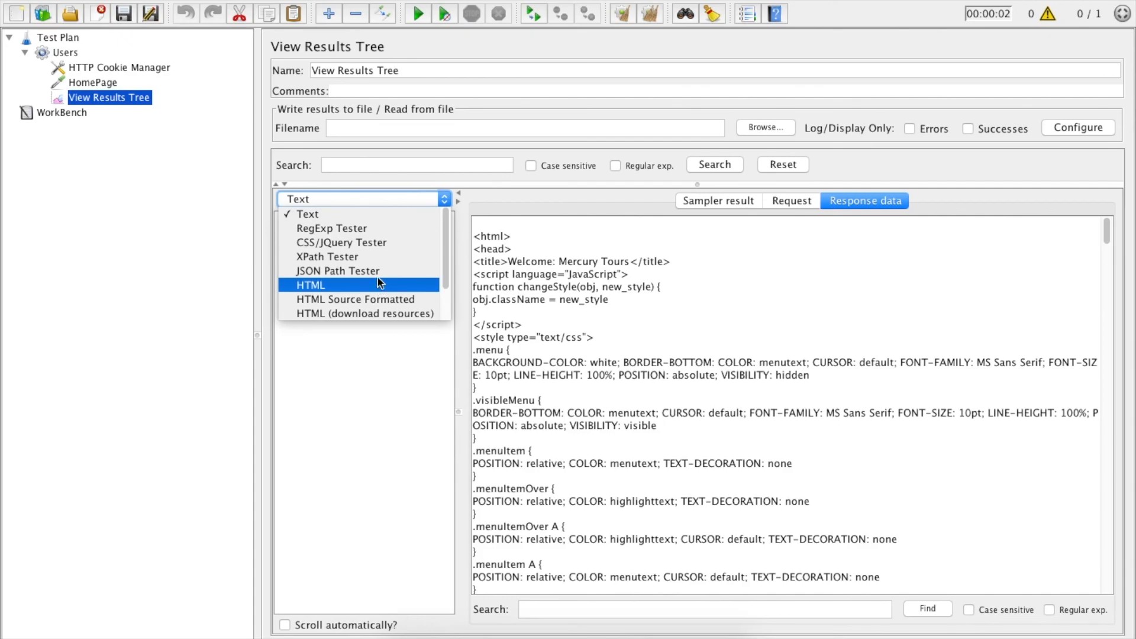
pyautogui.click(324, 285)
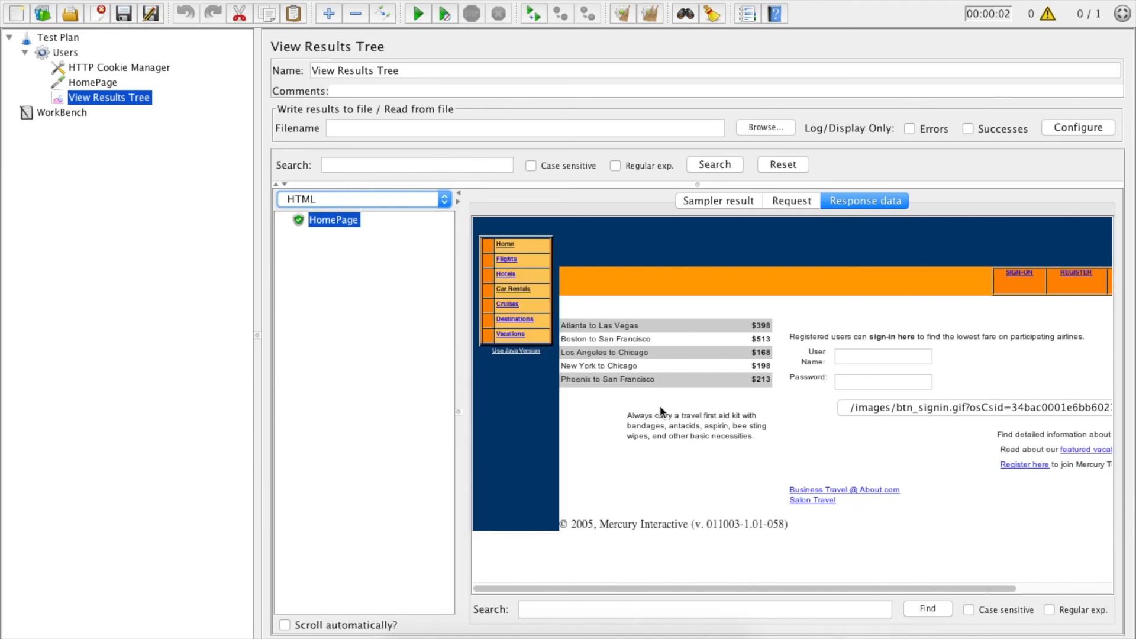
# Step: Compare the rendered response with the live site in the browser and review the sample's request and sampler result
pyautogui.click(505, 626)
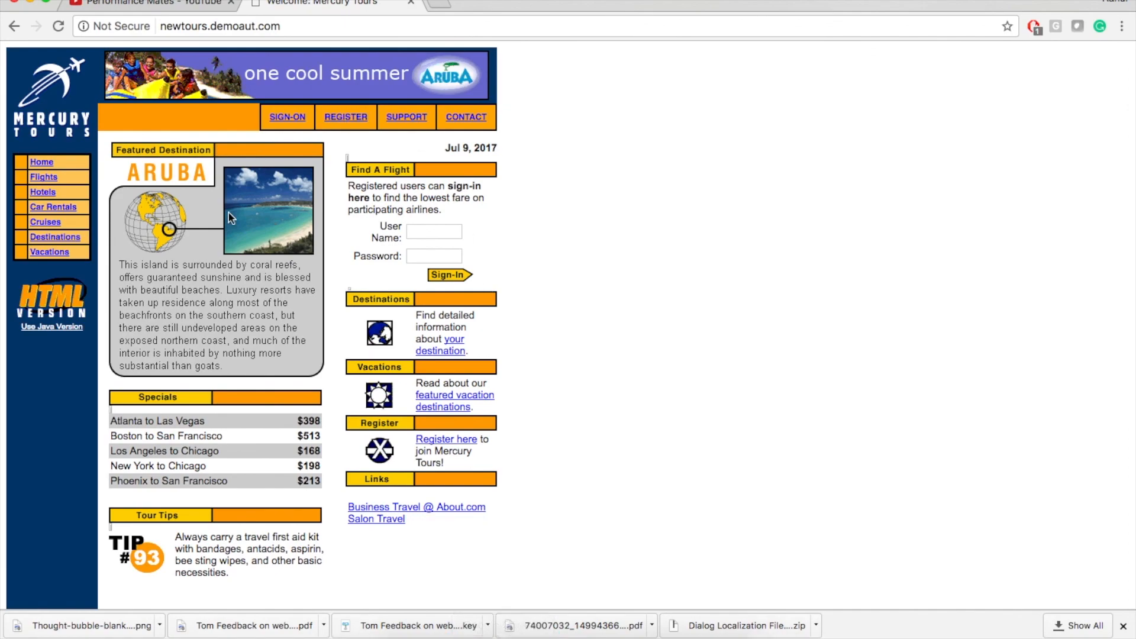
pyautogui.click(687, 628)
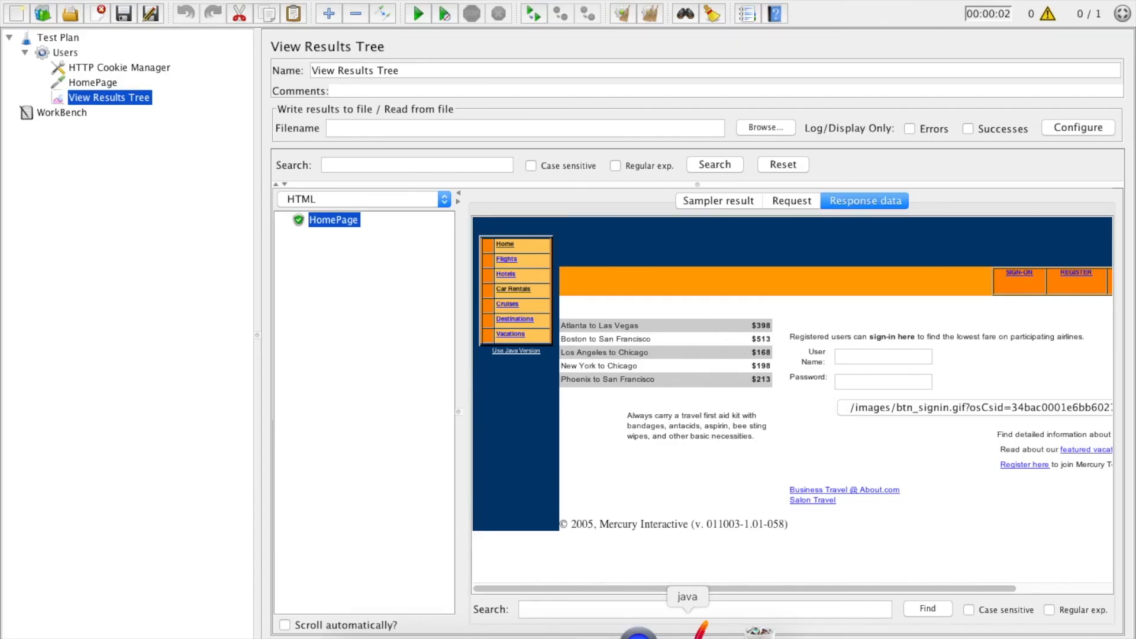
pyautogui.click(787, 211)
pyautogui.click(730, 203)
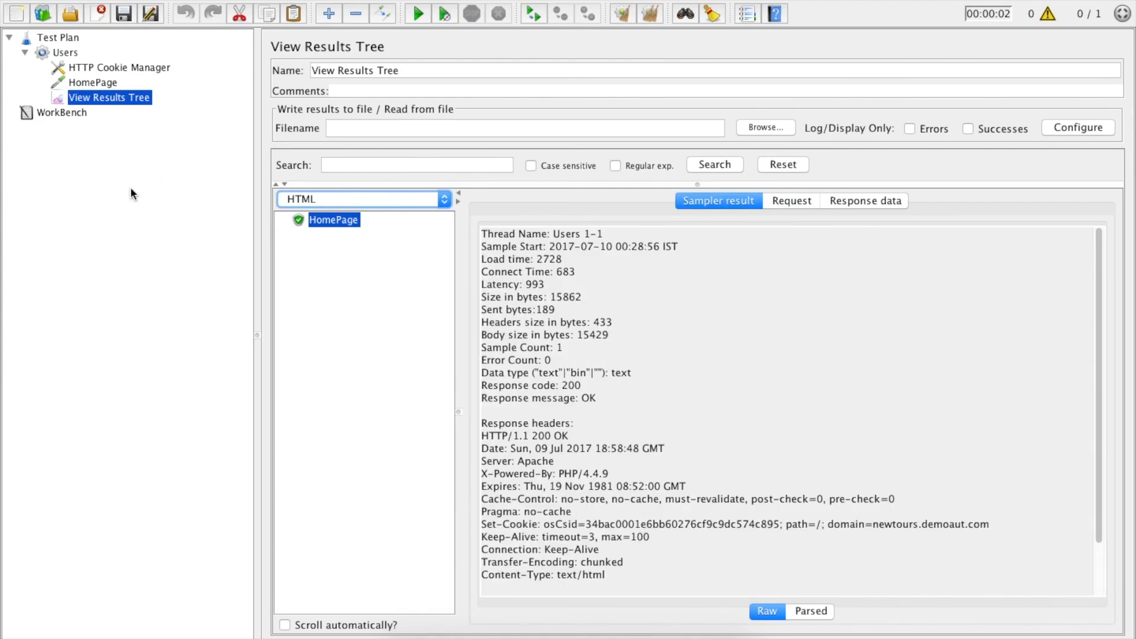